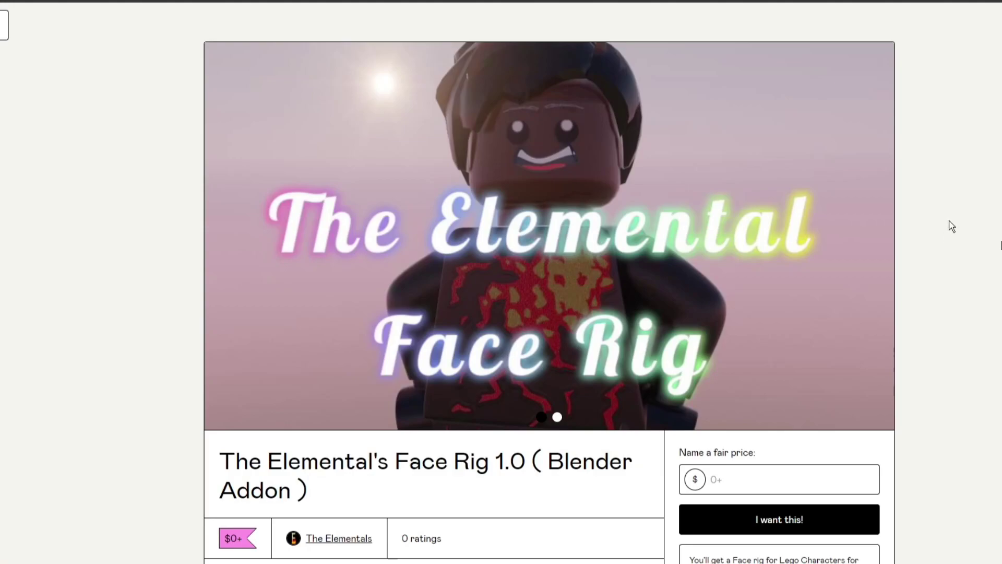
pyautogui.scroll(-3, 952, 226)
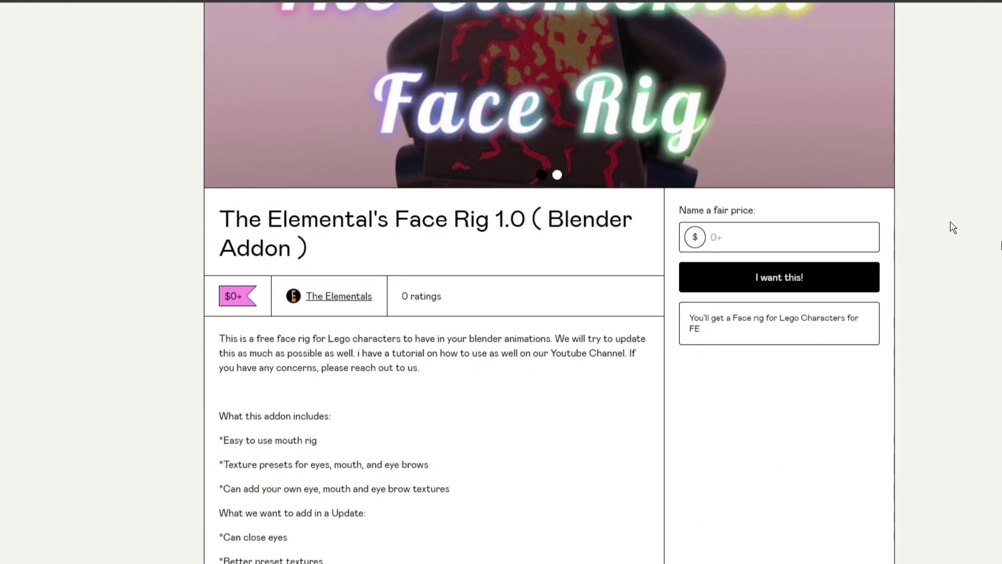
pyautogui.scroll(-1, 951, 227)
pyautogui.scroll(-1, 903, 235)
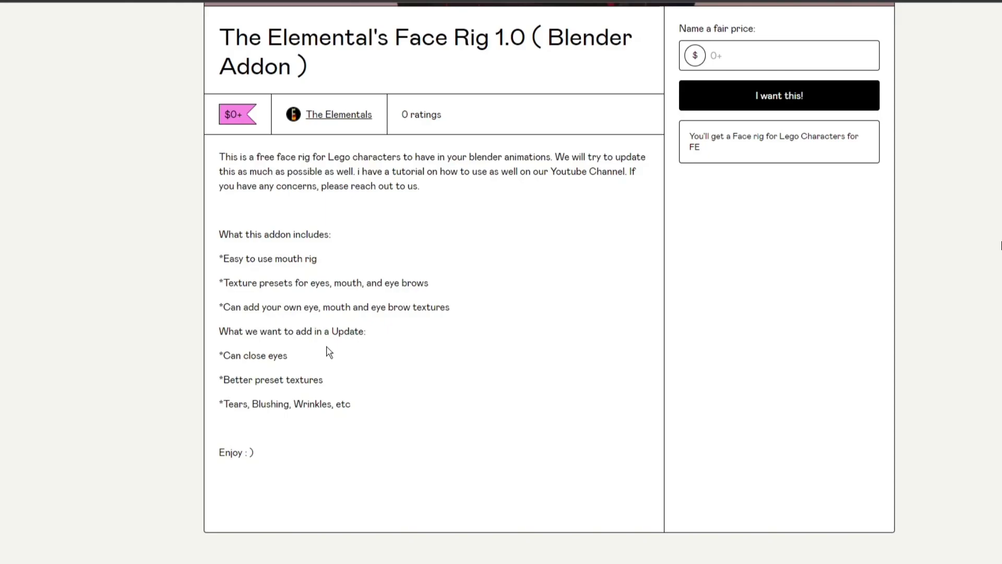
pyautogui.scroll(5, 446, 360)
pyautogui.scroll(-2, 443, 360)
pyautogui.scroll(-1, 434, 369)
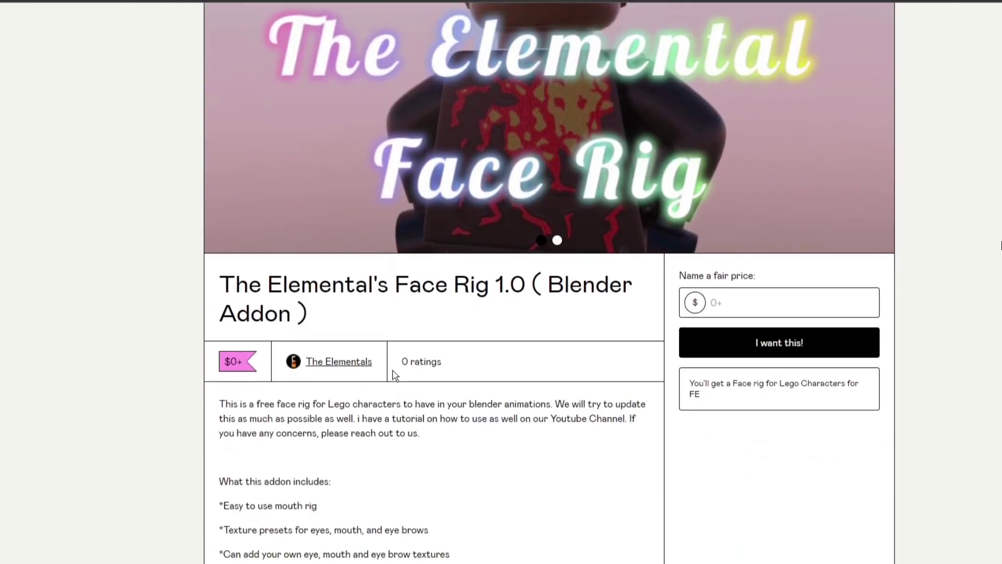
# Enter a price of 0 for The Elemental's Face Rig 1.0 and add it to the cart
pyautogui.click(712, 298)
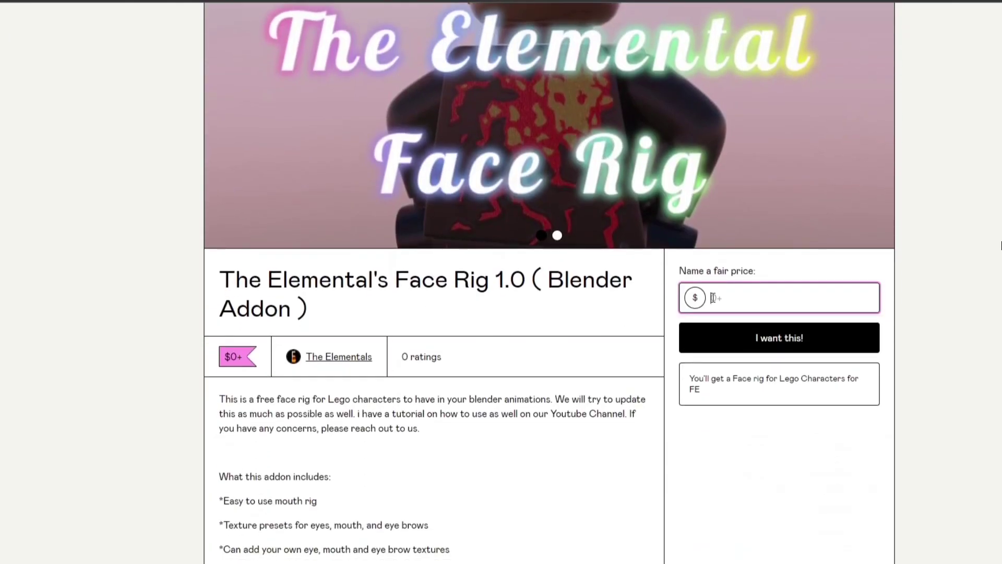
pyautogui.write('05')
pyautogui.press('BackSpace')
pyautogui.scroll(1, 936, 311)
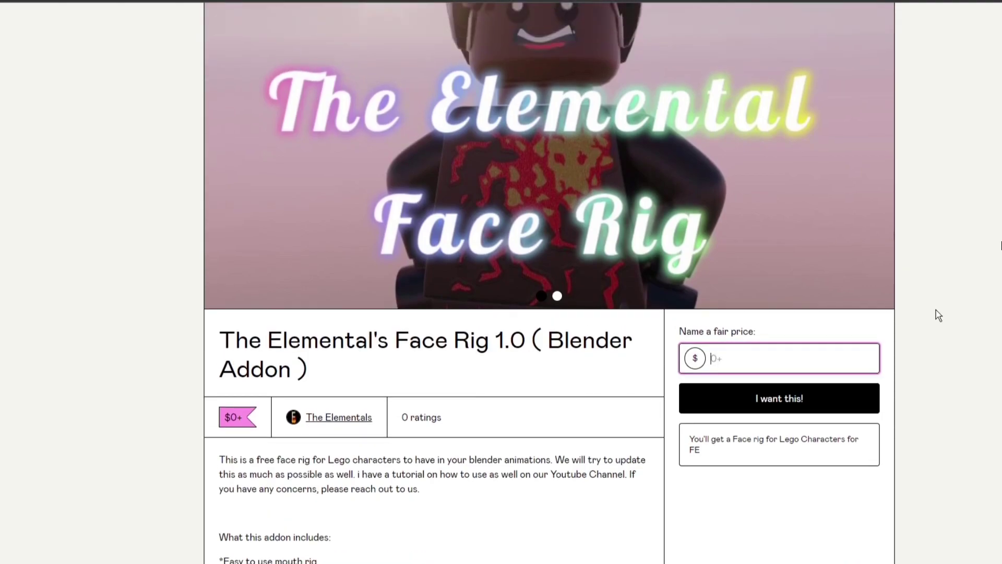
pyautogui.scroll(2, 727, 240)
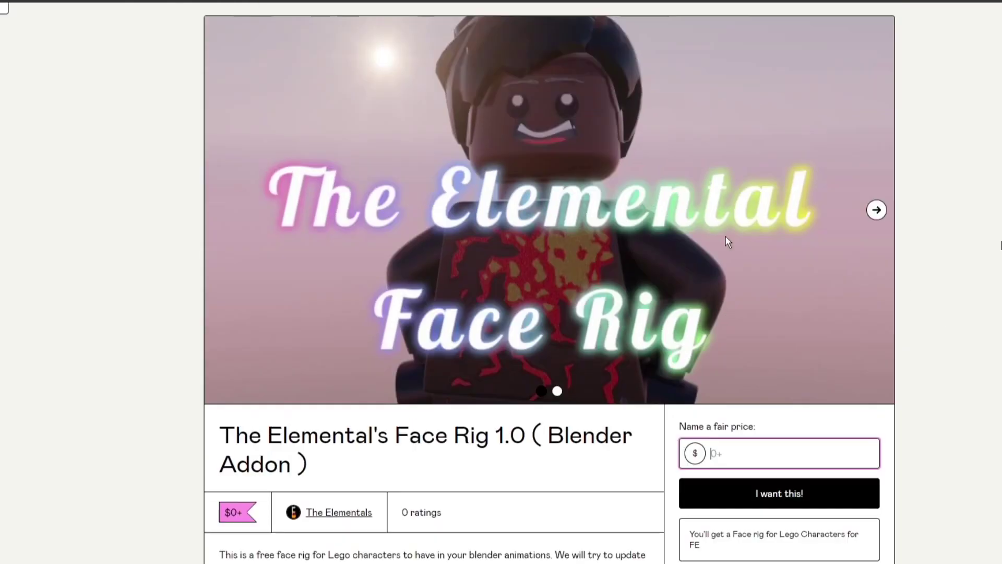
pyautogui.scroll(-1, 964, 290)
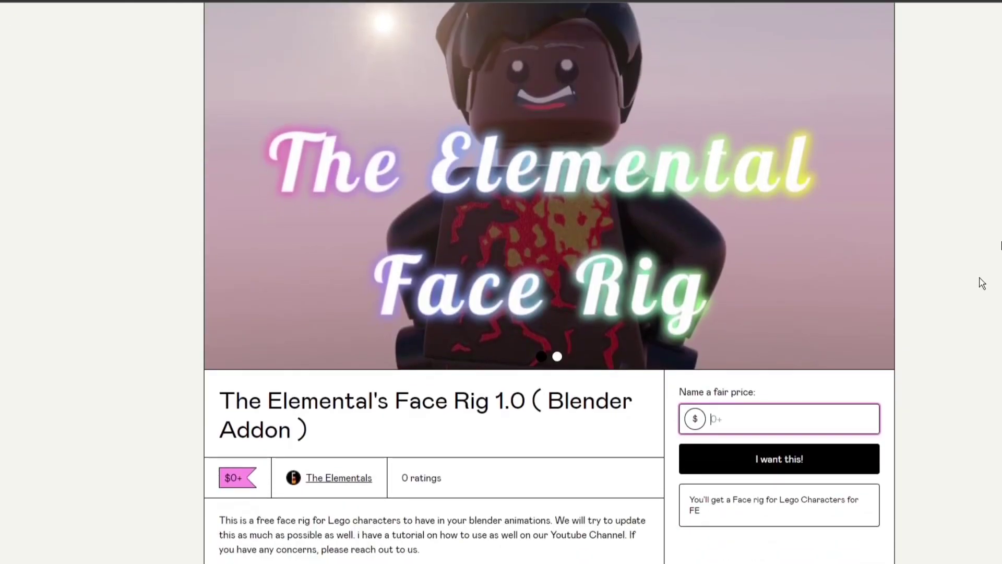
pyautogui.scroll(-1, 977, 282)
pyautogui.write('0')
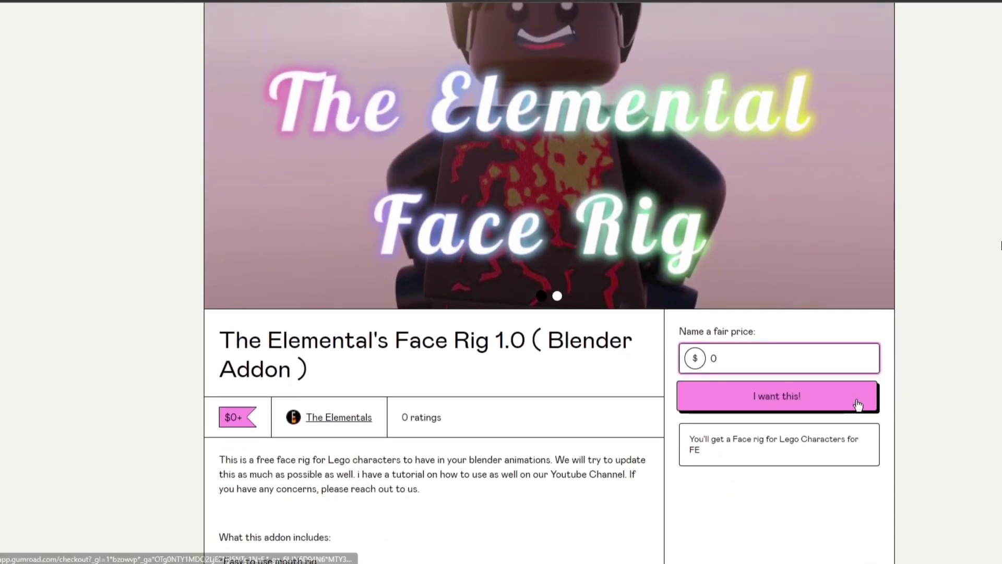
pyautogui.click(852, 404)
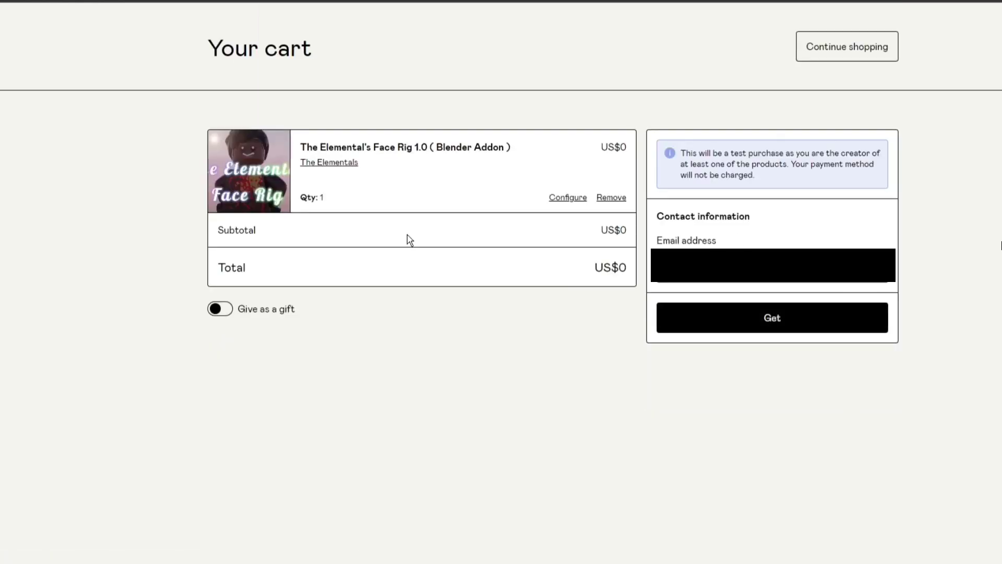
pyautogui.click(772, 317)
# Download the free add-on, then install its file from Downloads through Blender Preferences
pyautogui.click(745, 329)
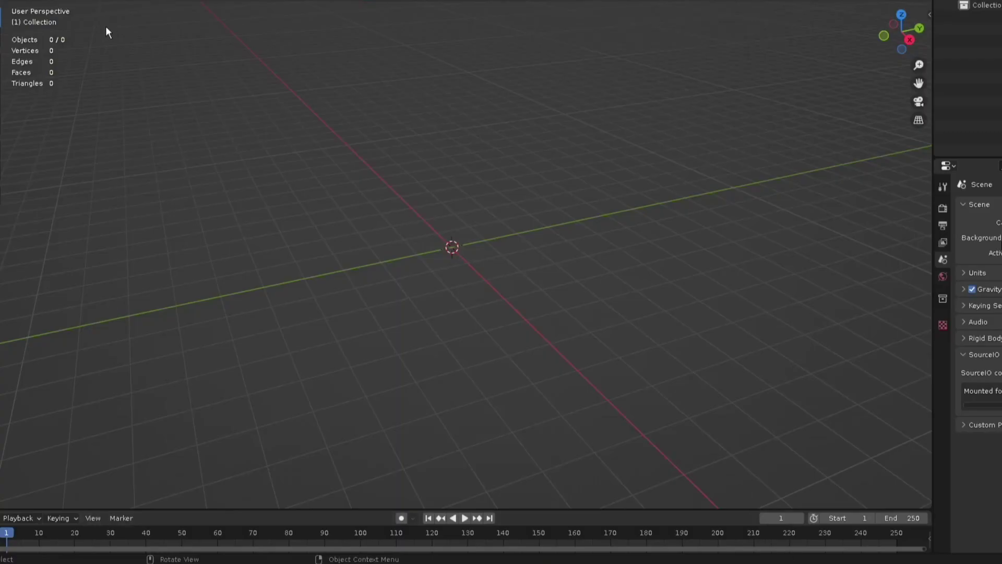
pyautogui.click(24, 0)
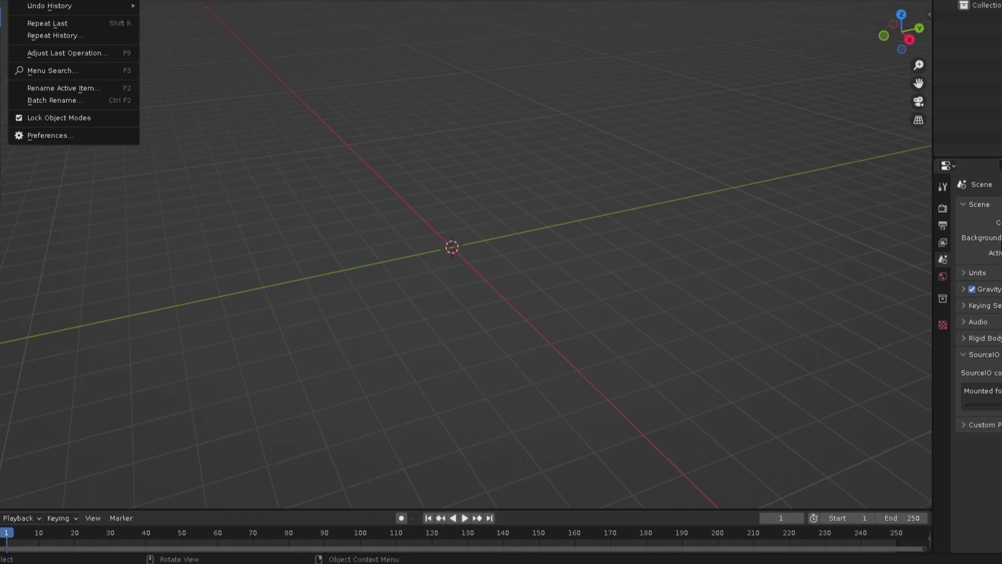
pyautogui.click(65, 136)
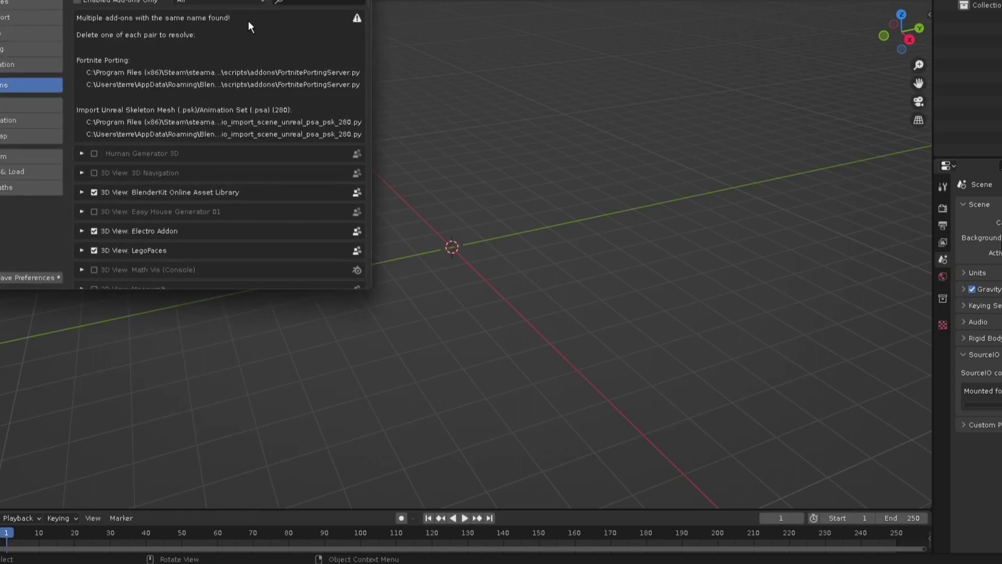
pyautogui.click(47, 88)
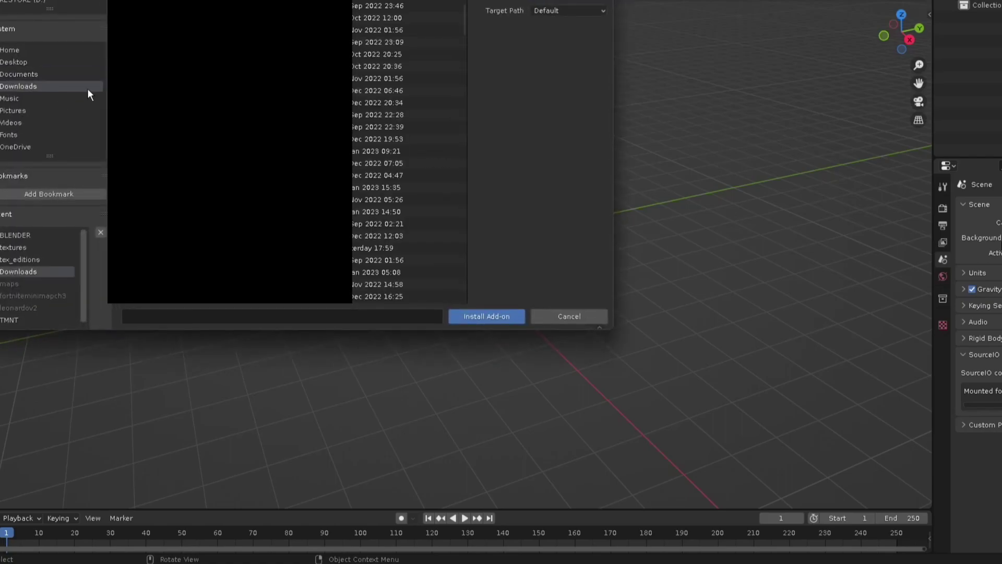
pyautogui.scroll(-10, 407, 175)
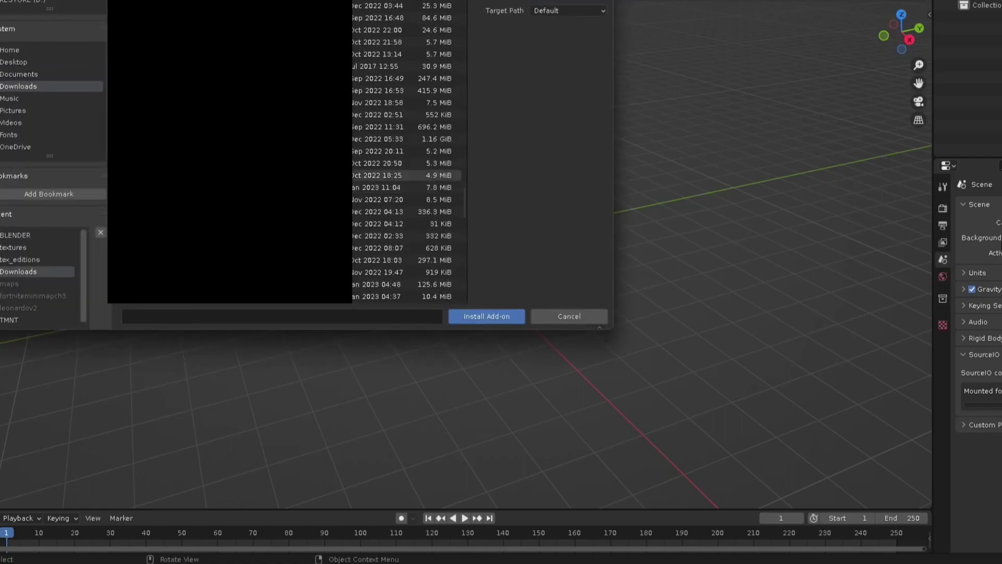
pyautogui.scroll(-3, 407, 175)
pyautogui.scroll(-3, 407, 175)
pyautogui.scroll(-3, 407, 187)
pyautogui.scroll(-5, 408, 188)
pyautogui.scroll(-5, 407, 187)
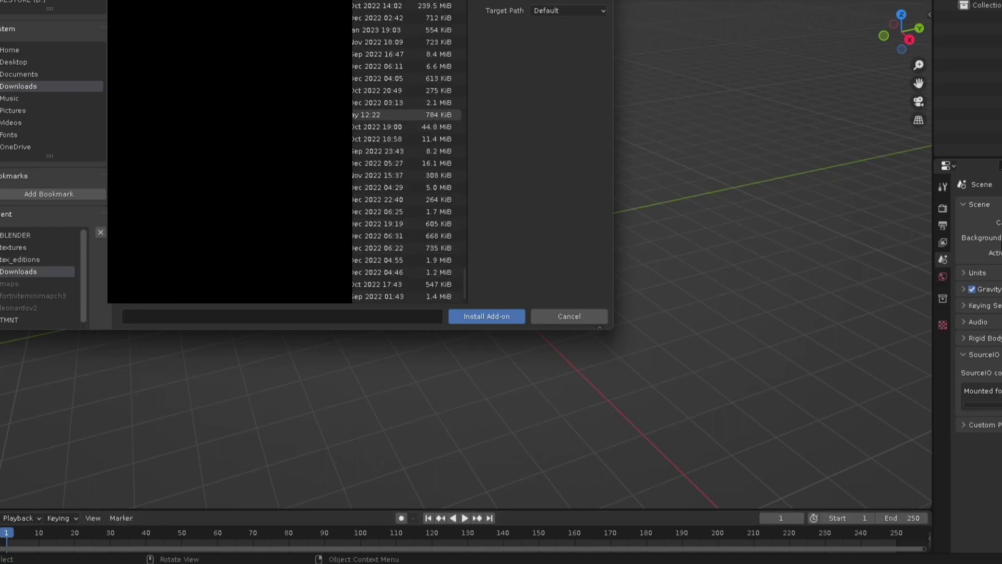
pyautogui.doubleClick(399, 115)
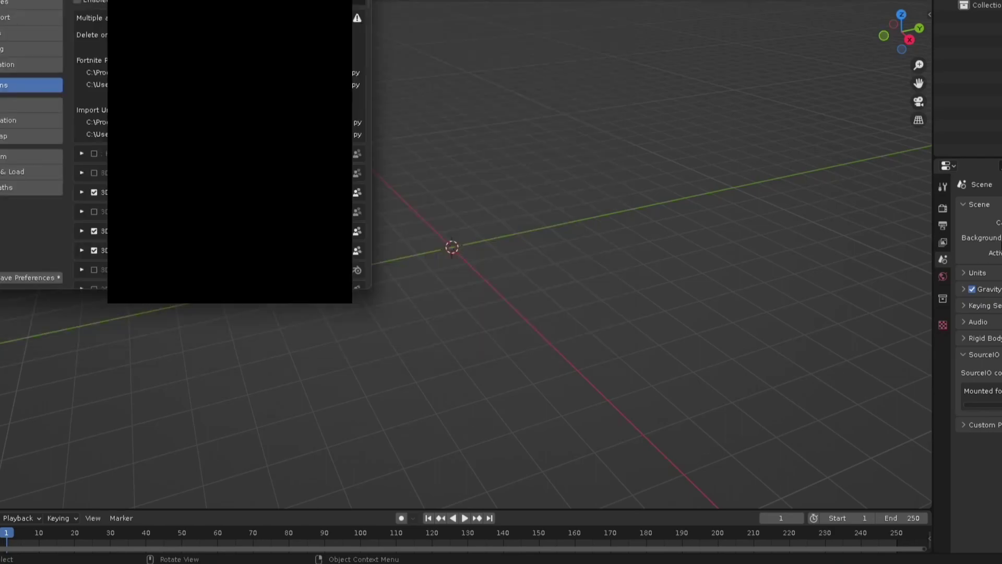
# Save and close the preferences, then show the viewport sidebar
pyautogui.click(24, 280)
pyautogui.hotkey('alt', 'F4')
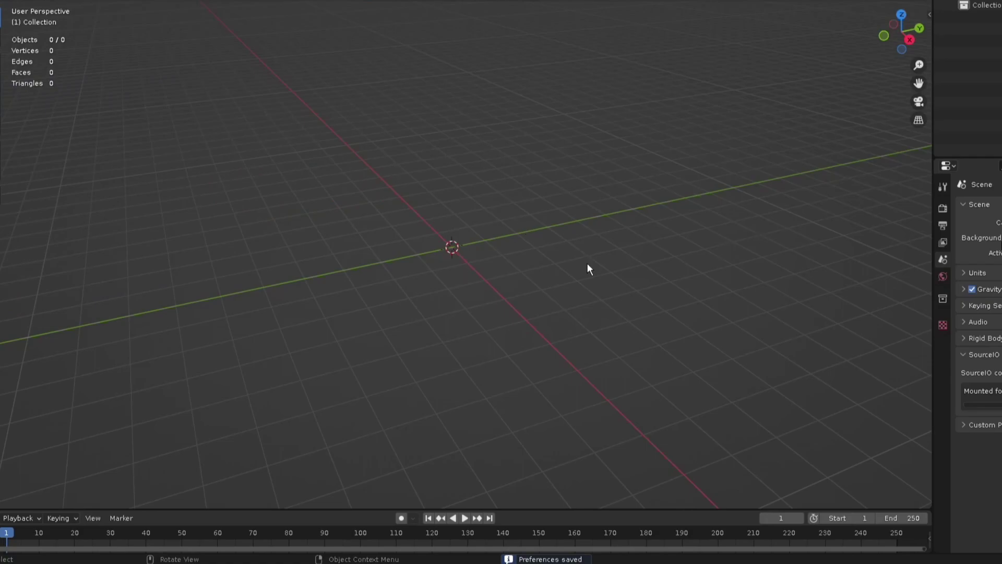
pyautogui.press('n')
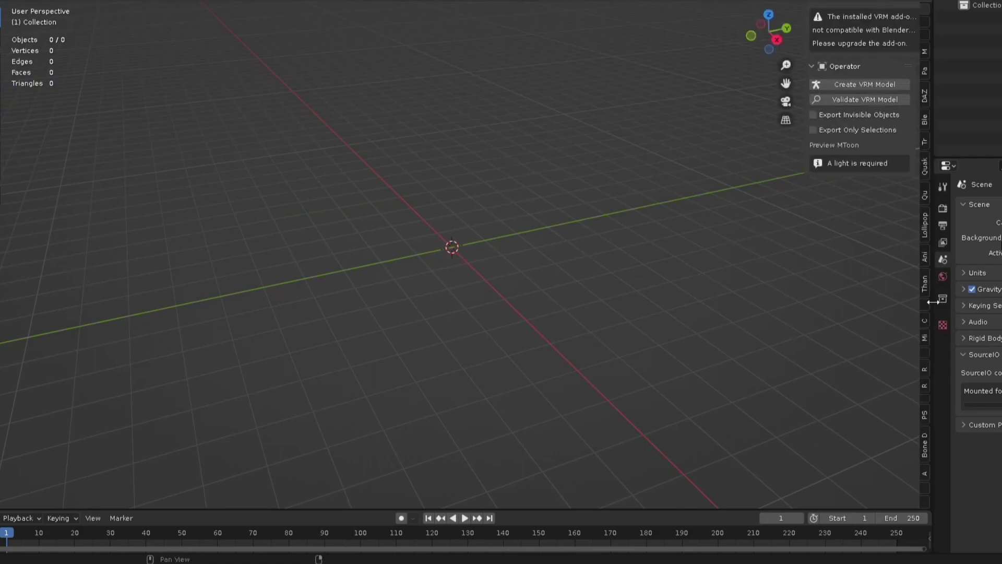
# Filter the sidebar's add-on tabs to Elemental Face Rig and open its E.F.R. panel
pyautogui.click(926, 36)
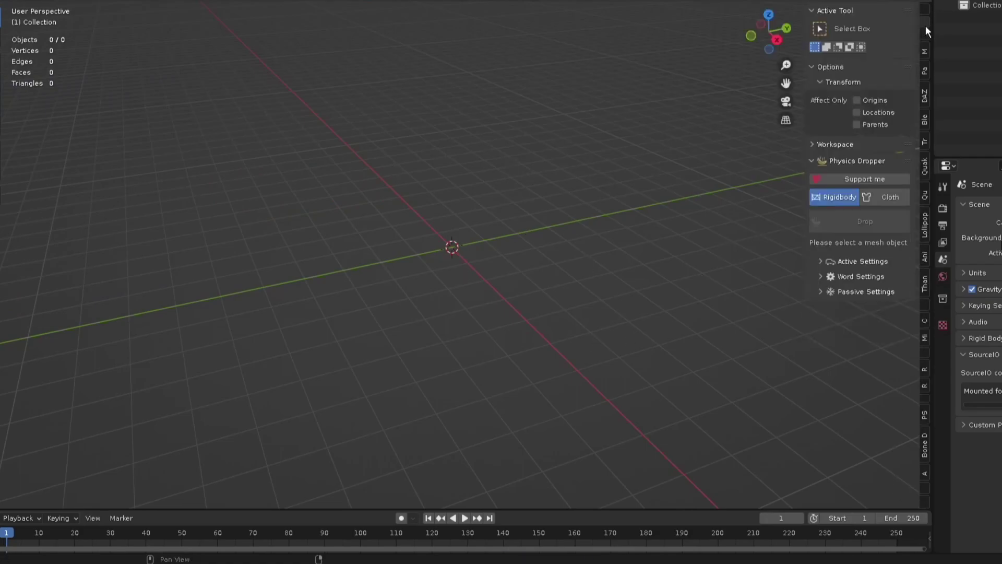
pyautogui.click(819, 146)
pyautogui.click(819, 196)
pyautogui.click(820, 196)
pyautogui.scroll(-10, 908, 275)
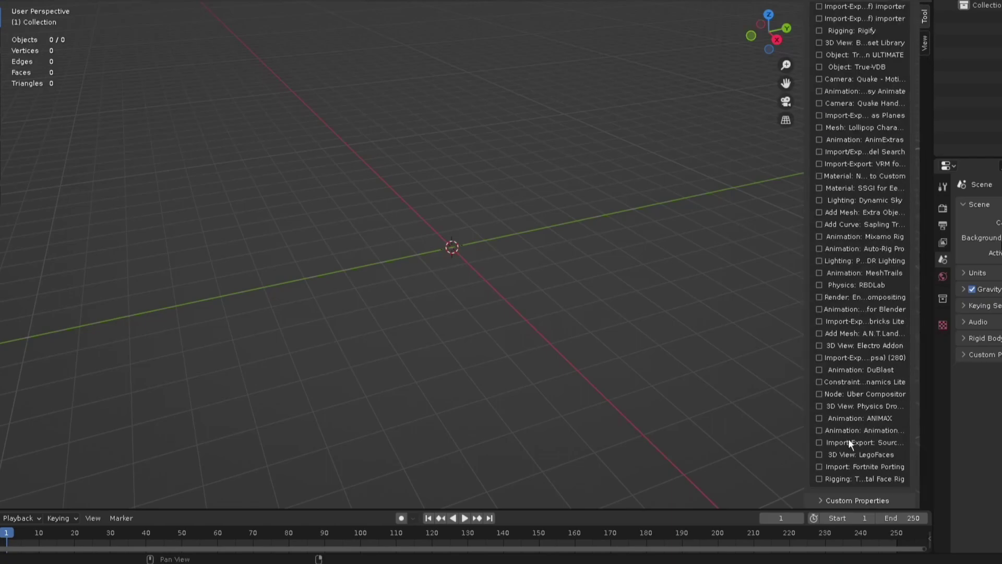
pyautogui.click(831, 480)
pyautogui.scroll(5, 829, 391)
pyautogui.scroll(5, 823, 235)
pyautogui.click(820, 196)
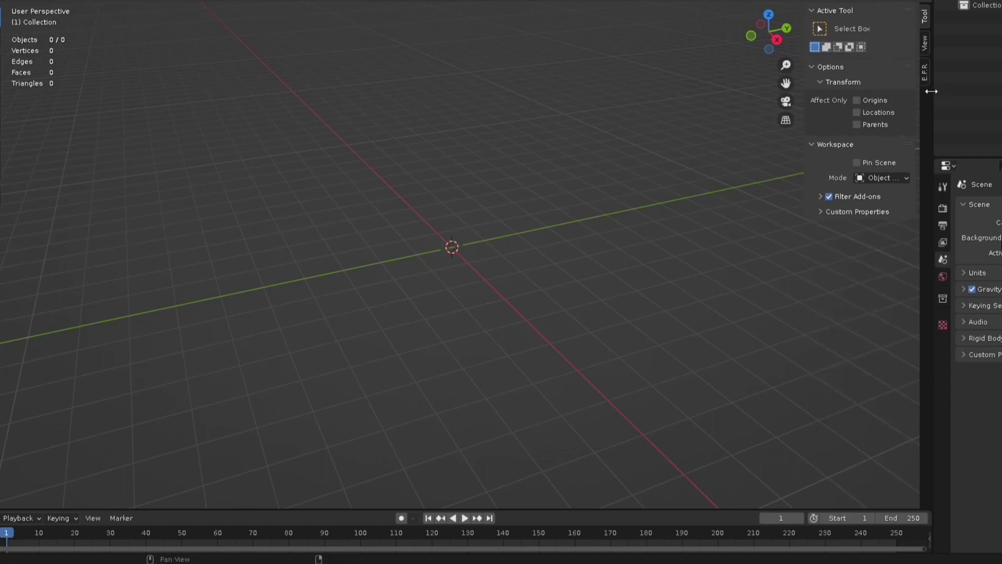
pyautogui.click(925, 74)
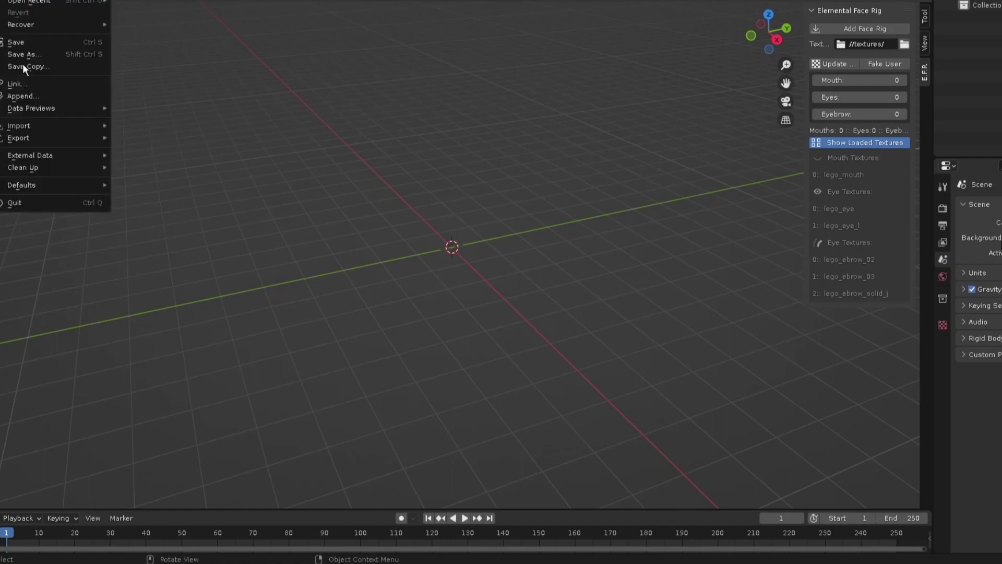
# Open the Lego character scene, delete the 35 selected objects and the helmet, and select the head
pyautogui.click(26, 100)
pyautogui.press('Delete')
pyautogui.scroll(4, 465, 133)
pyautogui.keyDown('shift'); pyautogui.moveTo(465, 133); pyautogui.dragTo(577, 184, button='middle'); pyautogui.keyUp('shift')
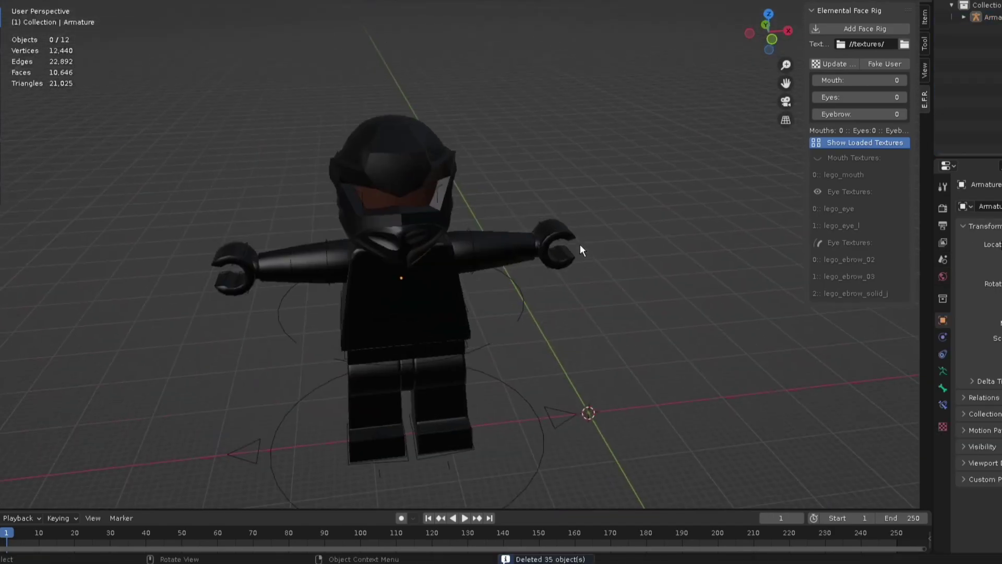
pyautogui.click(459, 167)
pyautogui.press('Delete')
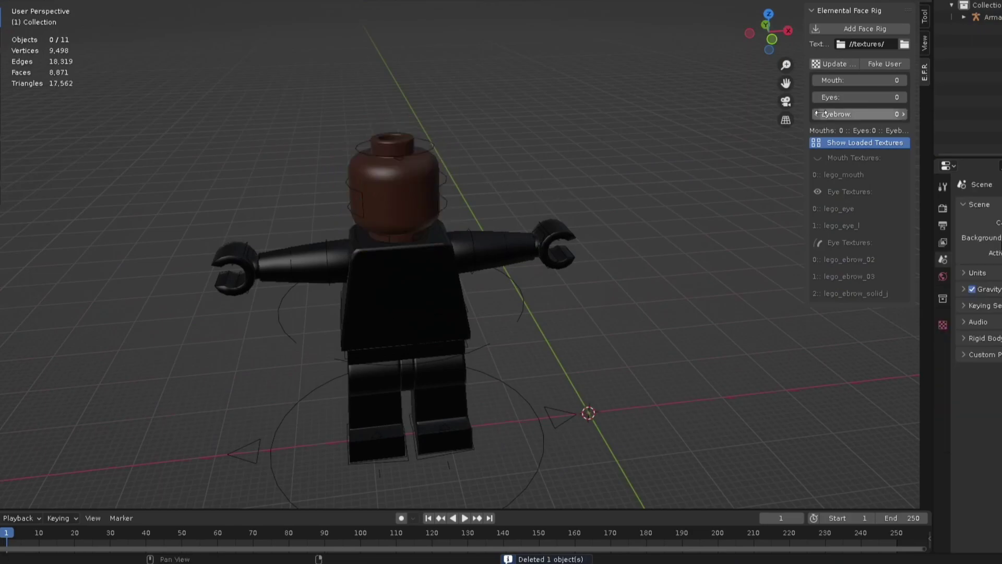
pyautogui.click(435, 180)
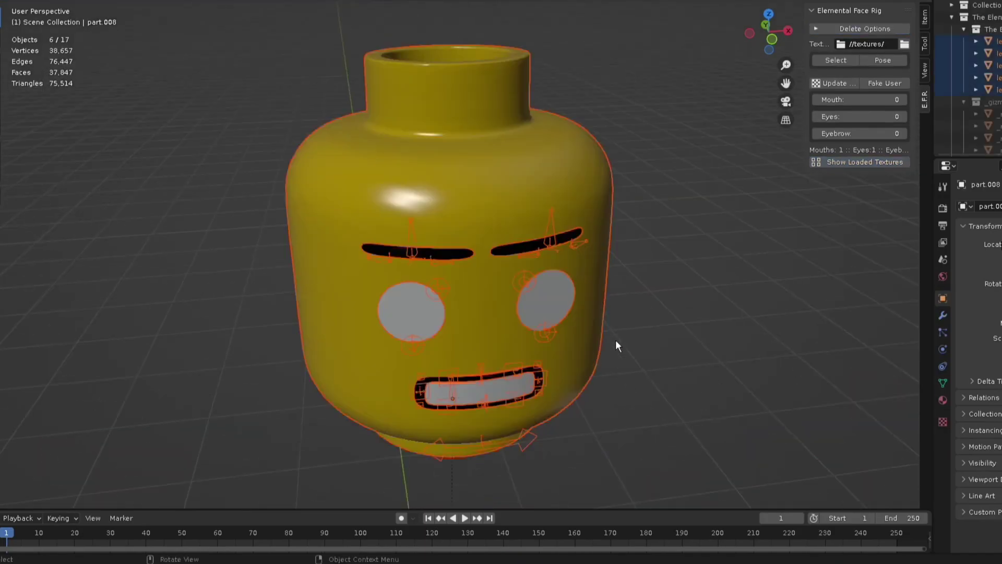
pyautogui.scroll(-5, 644, 211)
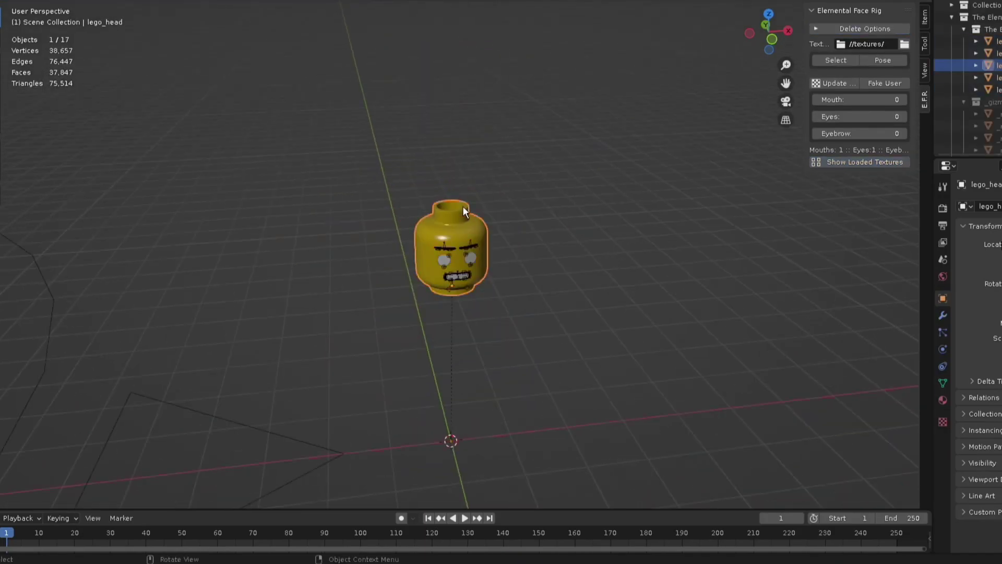
# Delete the yellow Lego head and scale the face rig down to head size
pyautogui.press('Delete')
pyautogui.click(479, 268)
pyautogui.scroll(-3, 501, 266)
pyautogui.press('g')
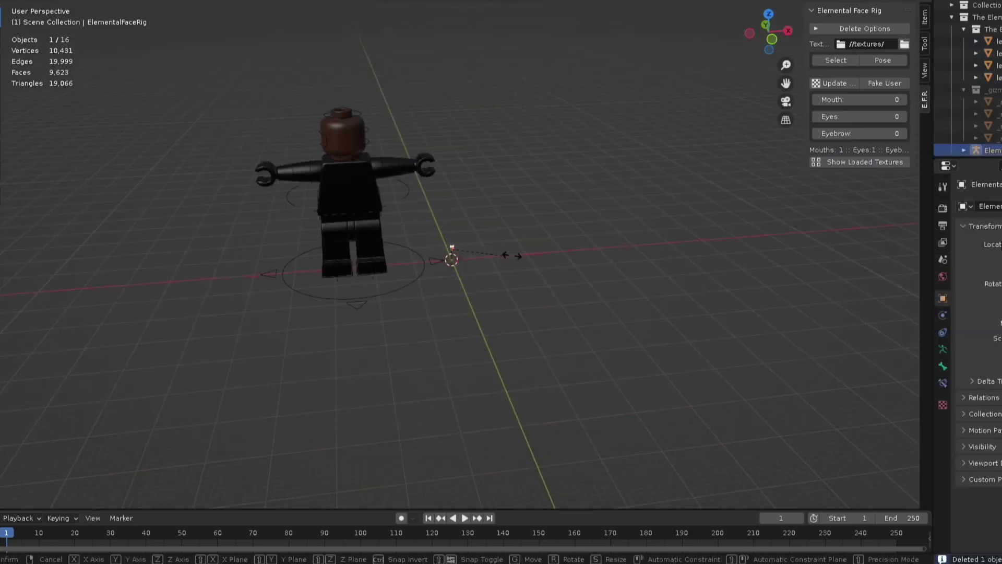
pyautogui.press('s')
pyautogui.click(196, 217)
# Move the face rig onto the minifigure's brown head and frame it in view
pyautogui.press('g')
pyautogui.press('y')
pyautogui.press('x')
pyautogui.press('x')
pyautogui.press('z')
pyautogui.click(287, 160)
pyautogui.press('g')
pyautogui.click(428, 147)
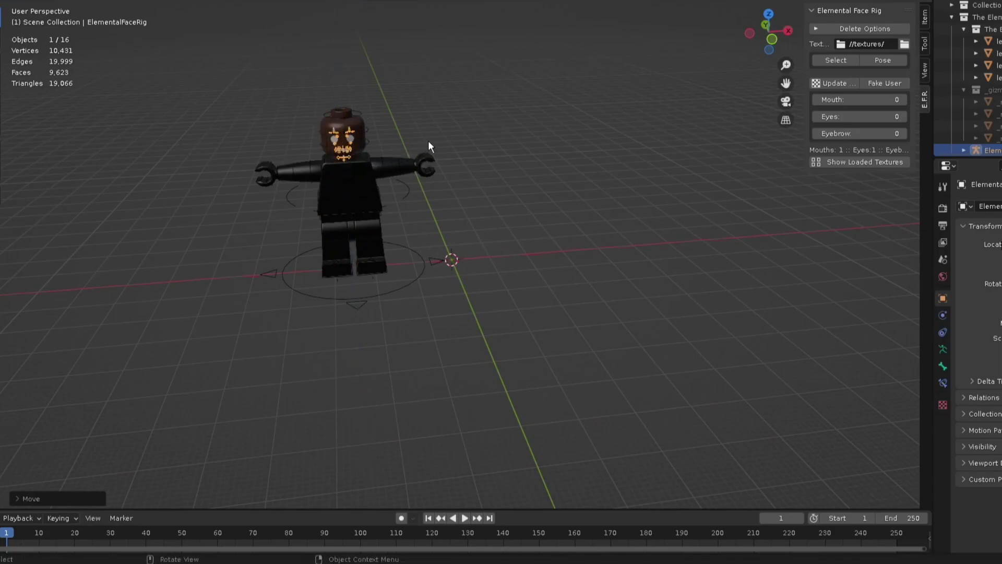
pyautogui.press('KP_Decimal')
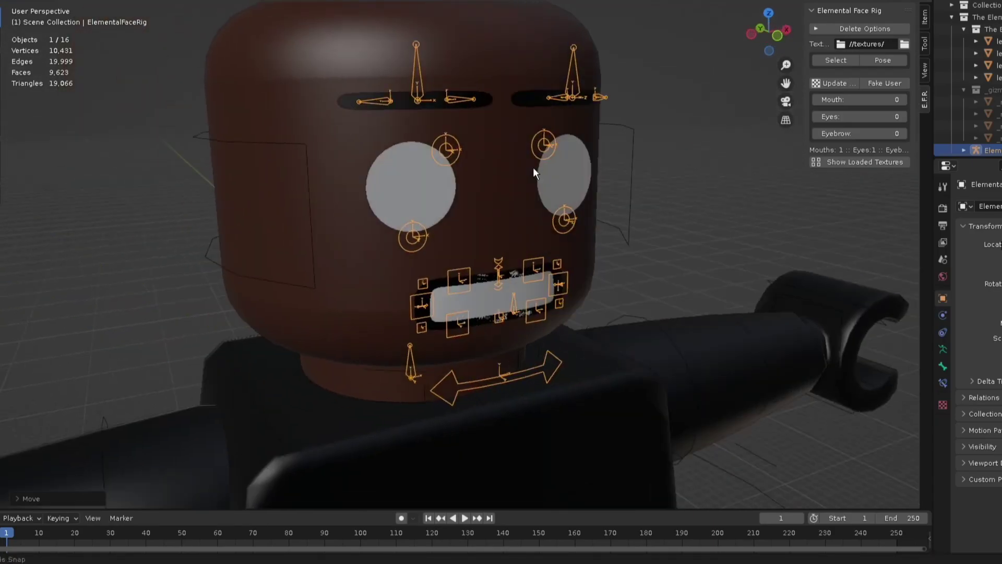
# In Pose Mode, parent the face rig to the armature's head bone
pyautogui.click(663, 189)
pyautogui.hotkey('ctrl', 'Tab')
pyautogui.scroll(-4, 657, 176)
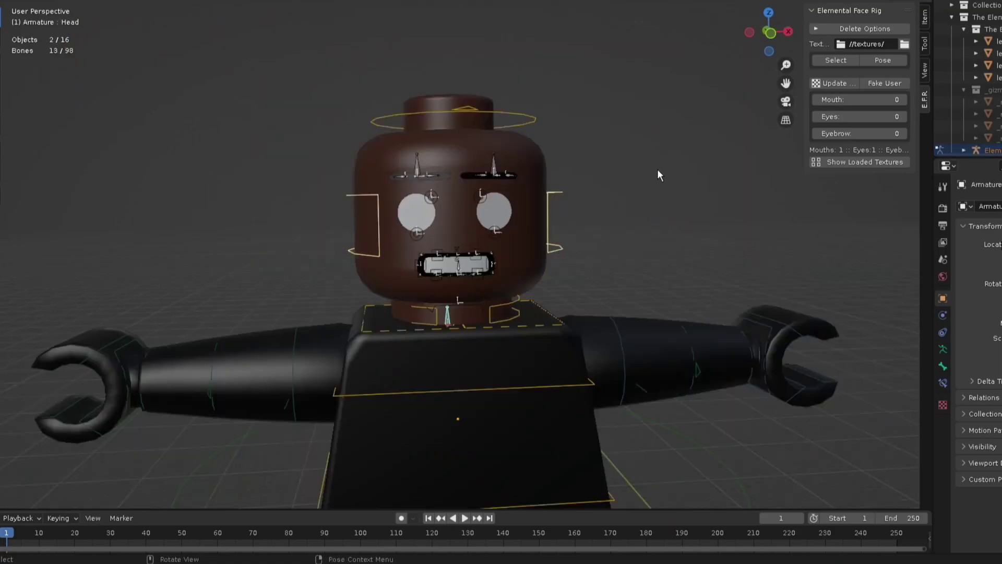
pyautogui.click(526, 116)
pyautogui.hotkey('ctrl', 'q')
pyautogui.click(626, 283)
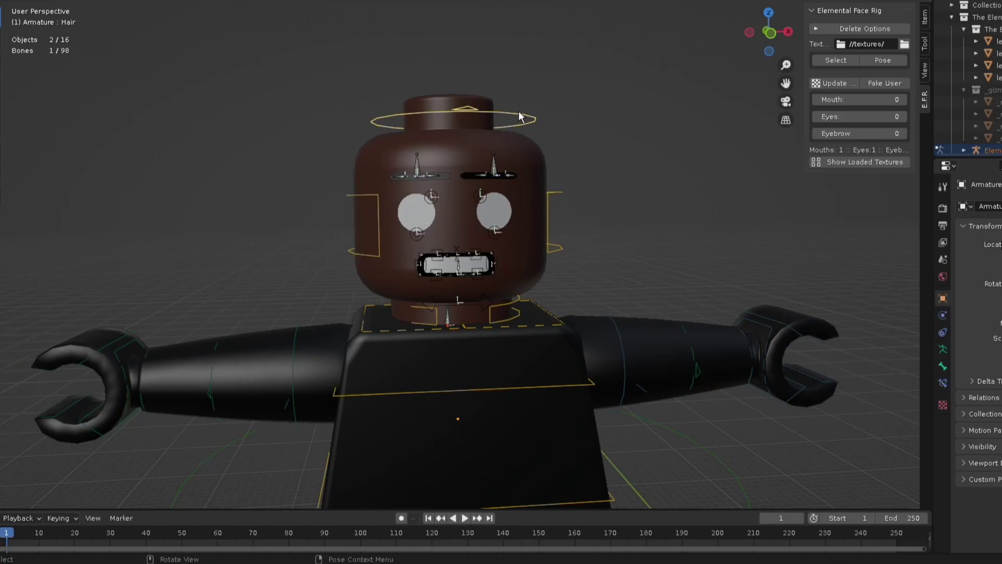
pyautogui.hotkey('ctrl', 'p')
pyautogui.click(520, 115)
# Try a Z rotation on the head, cancel it, and leave Pose Mode
pyautogui.press('g')
pyautogui.press('Escape')
pyautogui.press('r')
pyautogui.press('z')
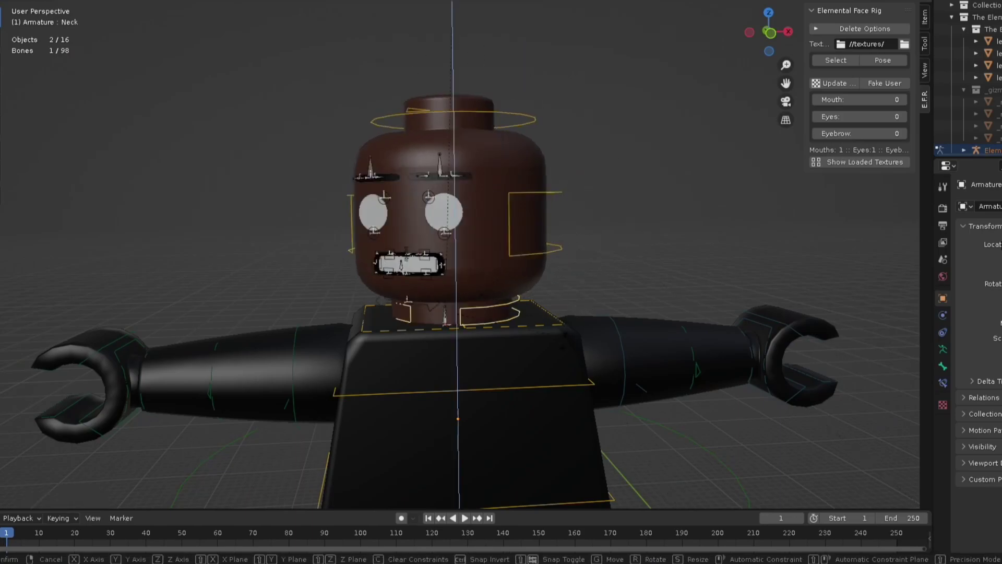
pyautogui.press('Escape')
pyautogui.hotkey('ctrl', 'Tab')
pyautogui.scroll(-3, 565, 292)
# Deselect everything and orbit the view around the minifigure's head
pyautogui.click(529, 247)
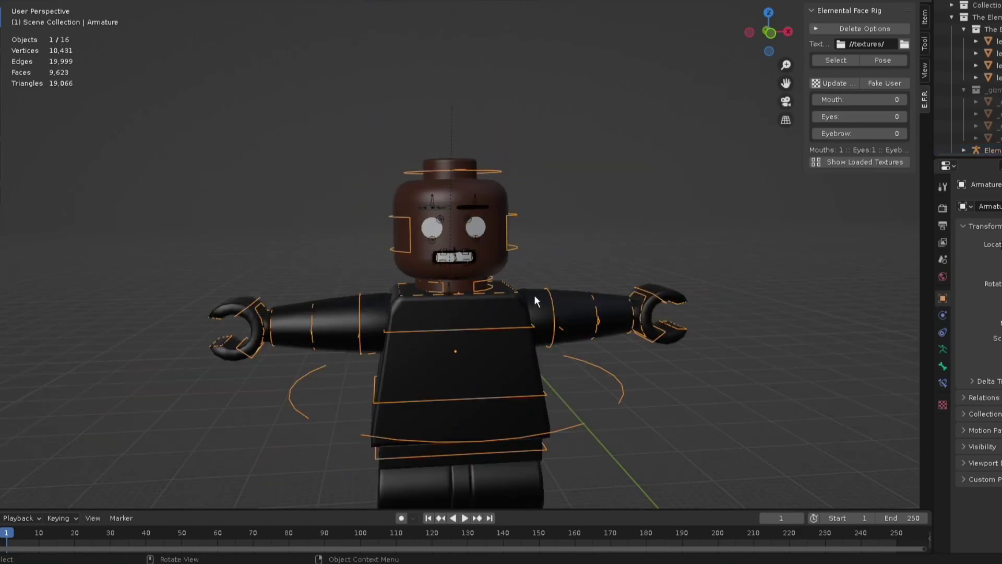
pyautogui.scroll(4, 548, 290)
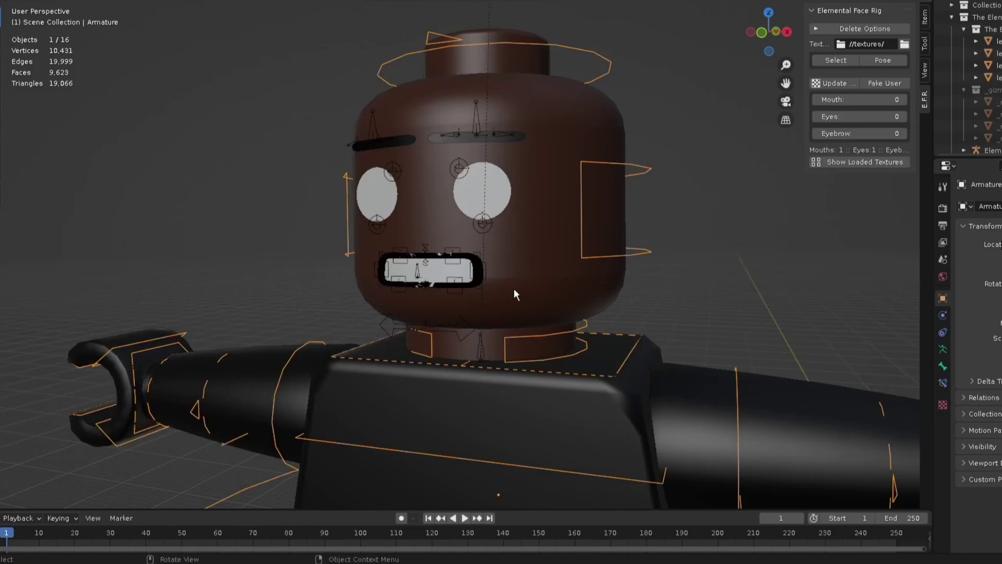
pyautogui.moveTo(576, 291); pyautogui.dragTo(591, 305, button='middle')
pyautogui.scroll(3, 591, 305)
pyautogui.scroll(2, 526, 302)
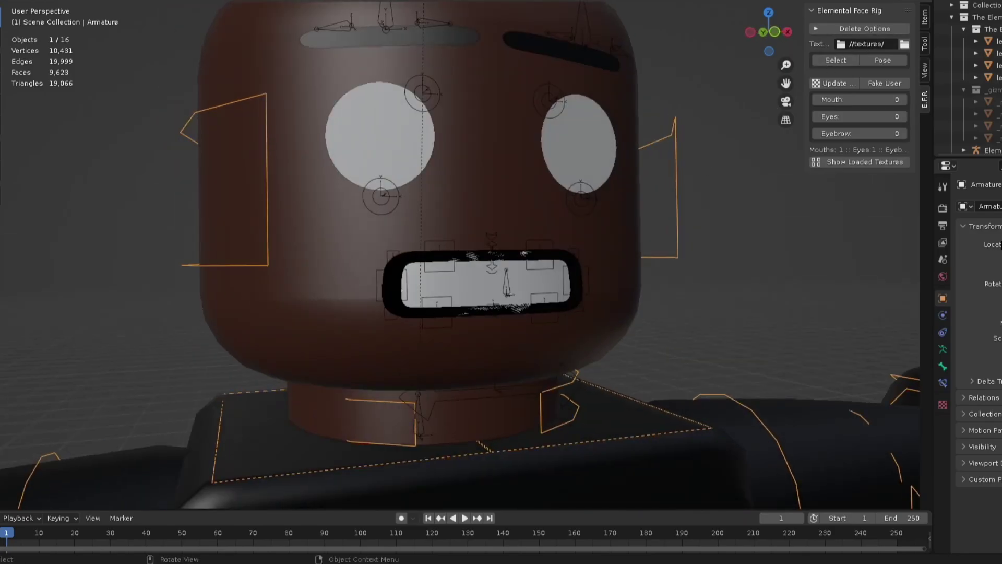
pyautogui.scroll(2, 525, 302)
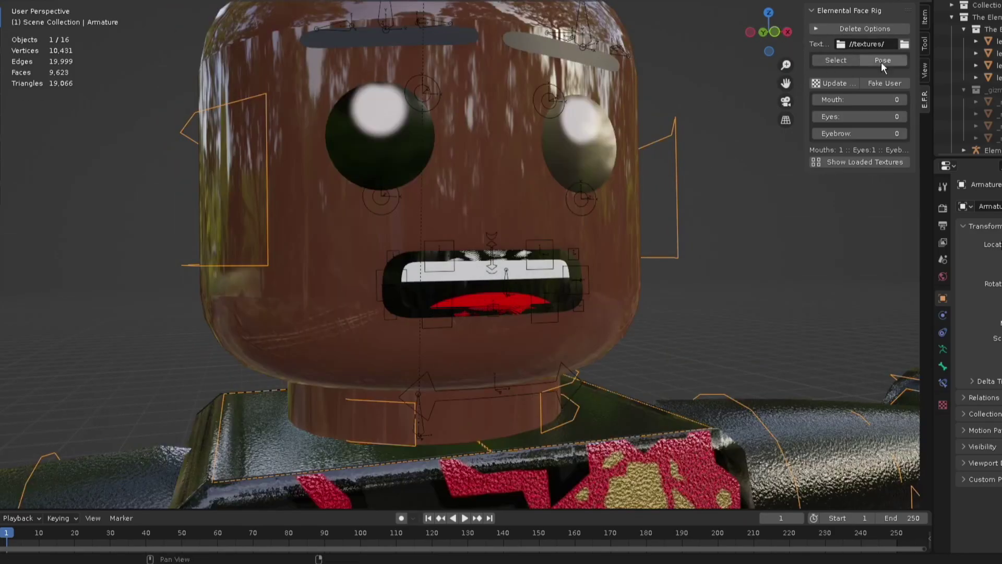
# Point the face rig's textures folder to Downloads > rig Textures > textures and accept
pyautogui.click(904, 47)
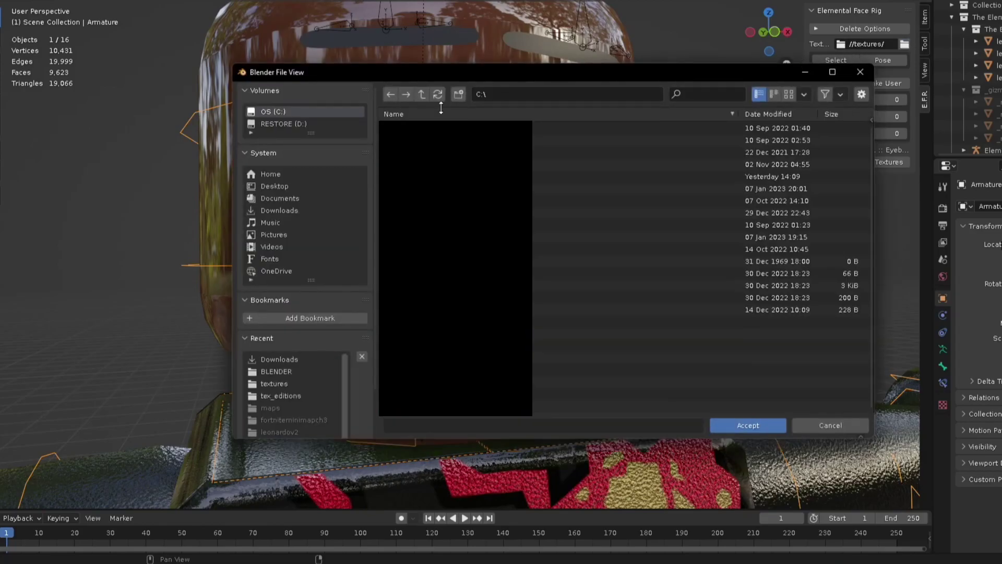
pyautogui.click(292, 210)
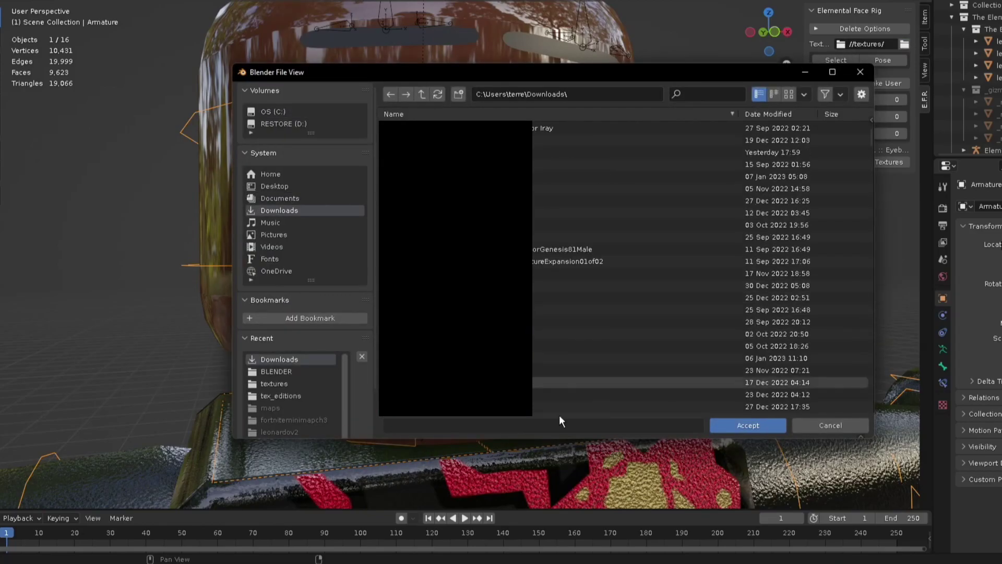
pyautogui.hotkey('alt', 'Tab')
pyautogui.hotkey('alt', 'Tab')
pyautogui.scroll(-3, 627, 258)
pyautogui.scroll(-3, 627, 258)
pyautogui.scroll(-3, 626, 259)
pyautogui.scroll(-3, 627, 258)
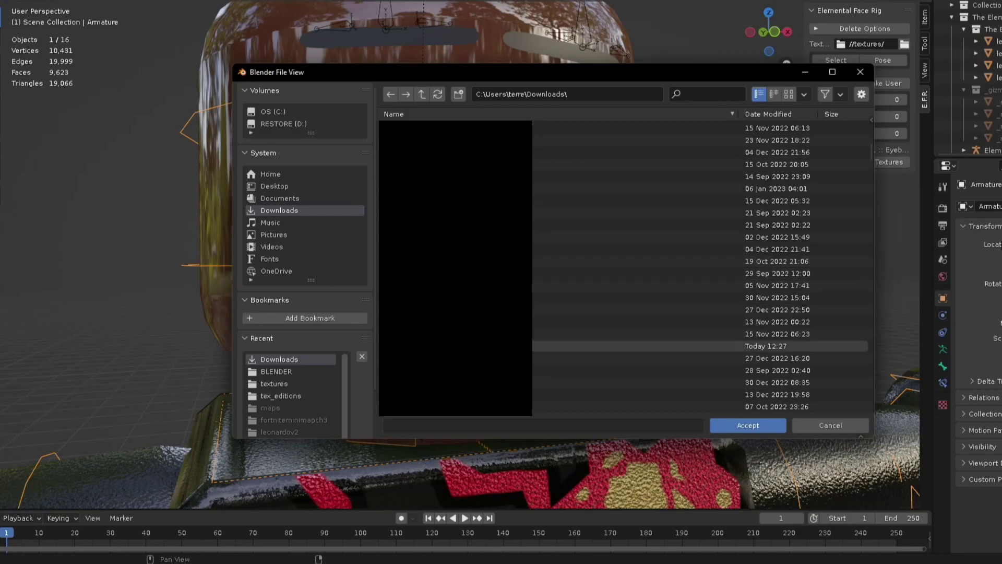
pyautogui.doubleClick(430, 345)
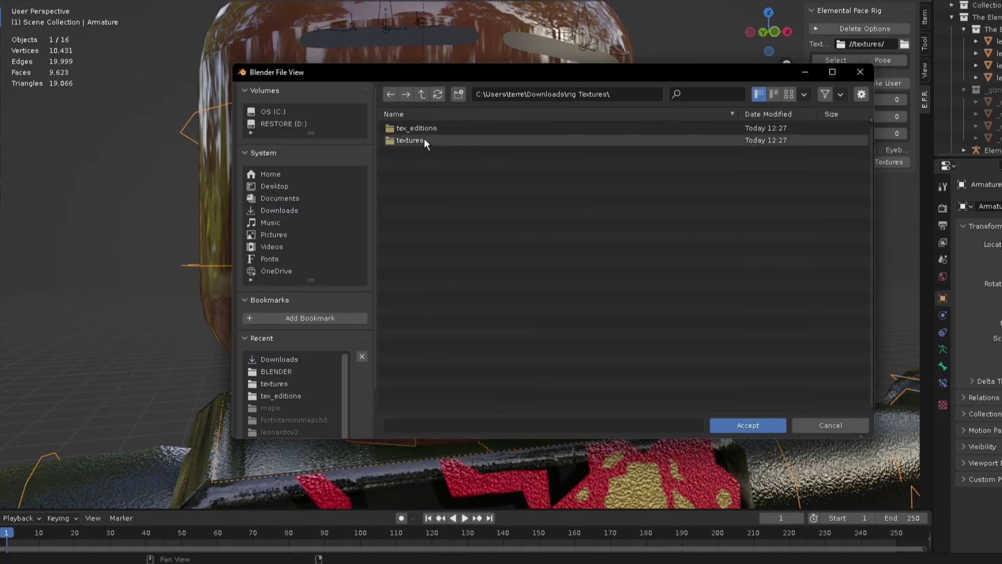
pyautogui.doubleClick(424, 137)
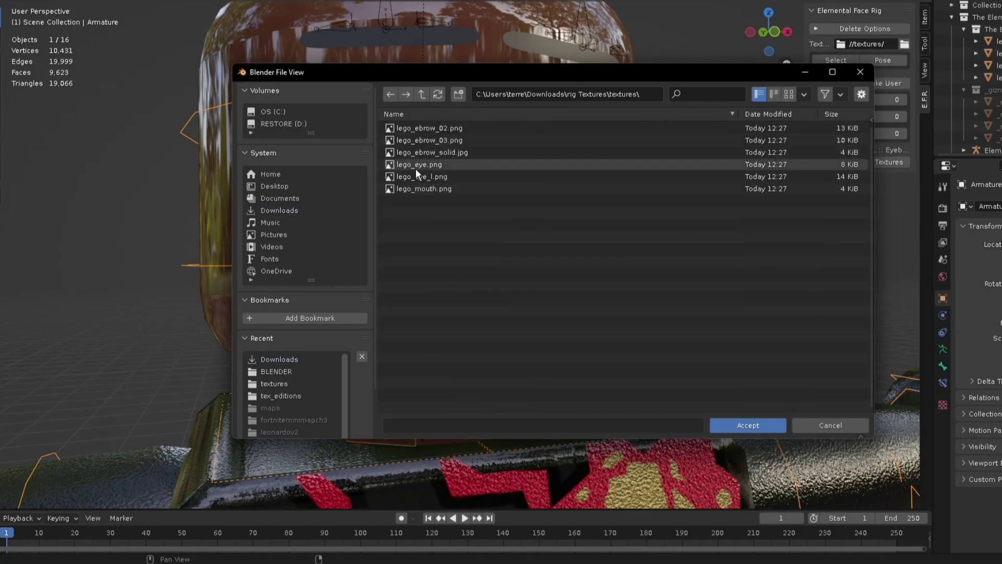
pyautogui.click(755, 421)
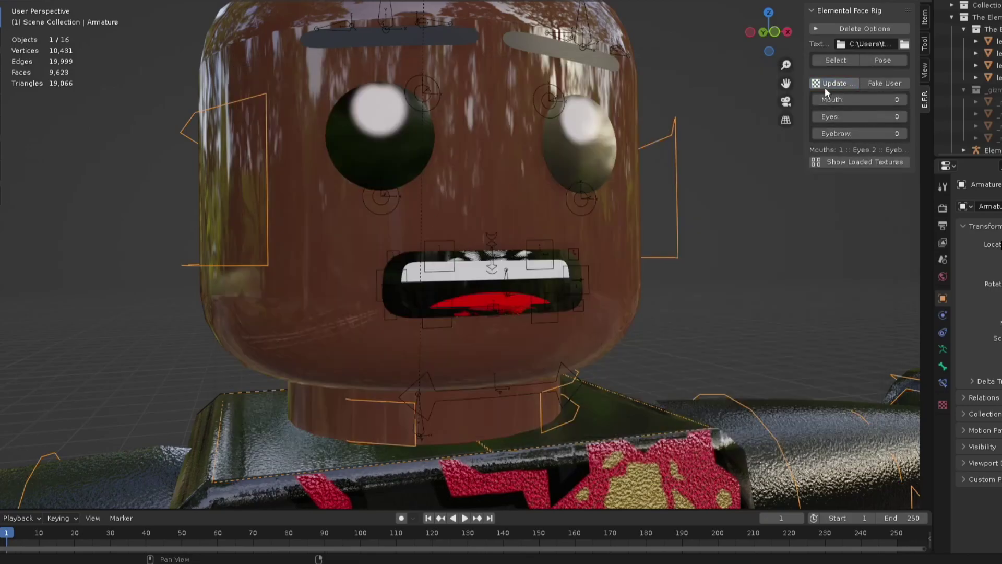
# Widen the sidebar, select the face rig, and enable Show Loaded Textures
pyautogui.moveTo(807, 94); pyautogui.dragTo(736, 93)
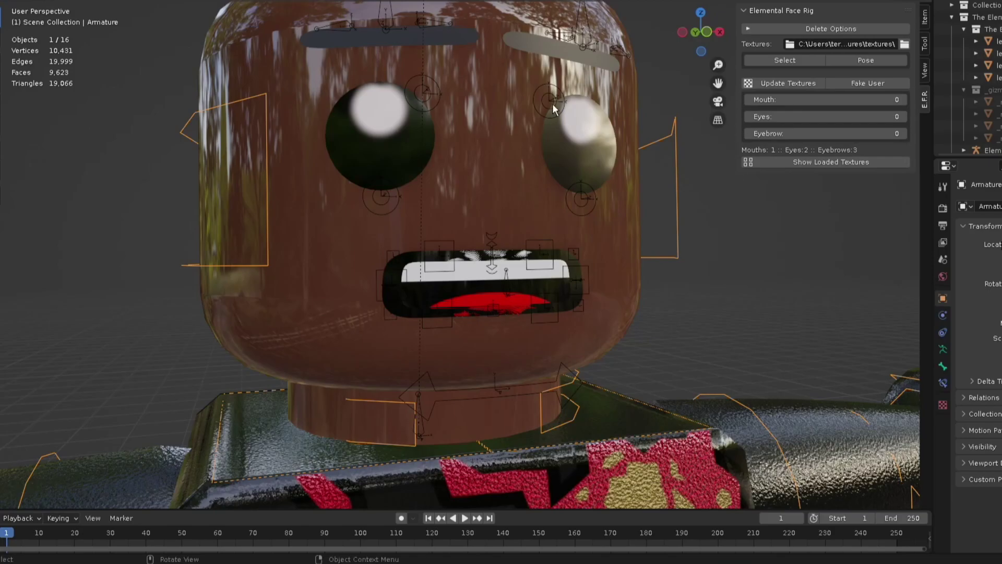
pyautogui.click(570, 105)
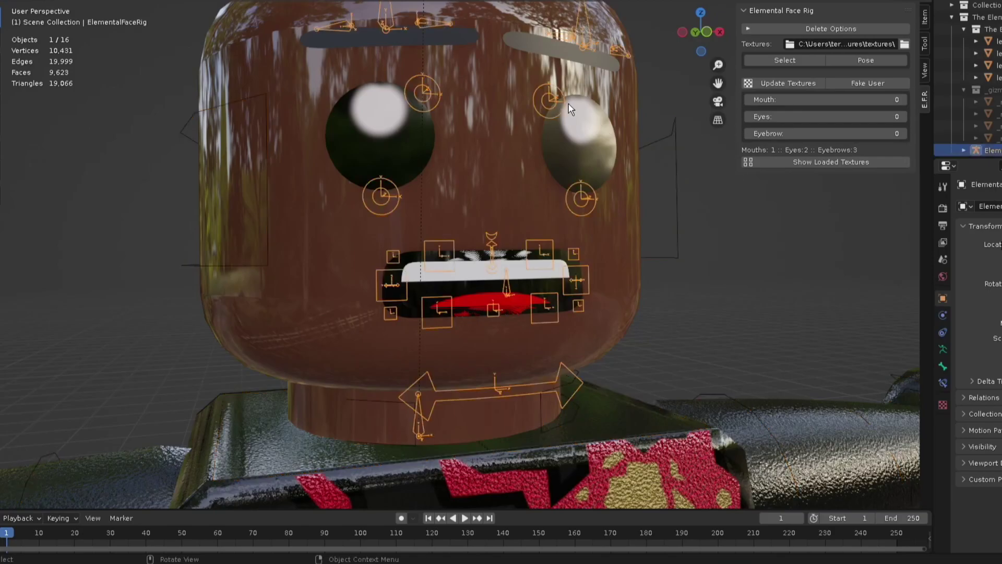
pyautogui.click(815, 164)
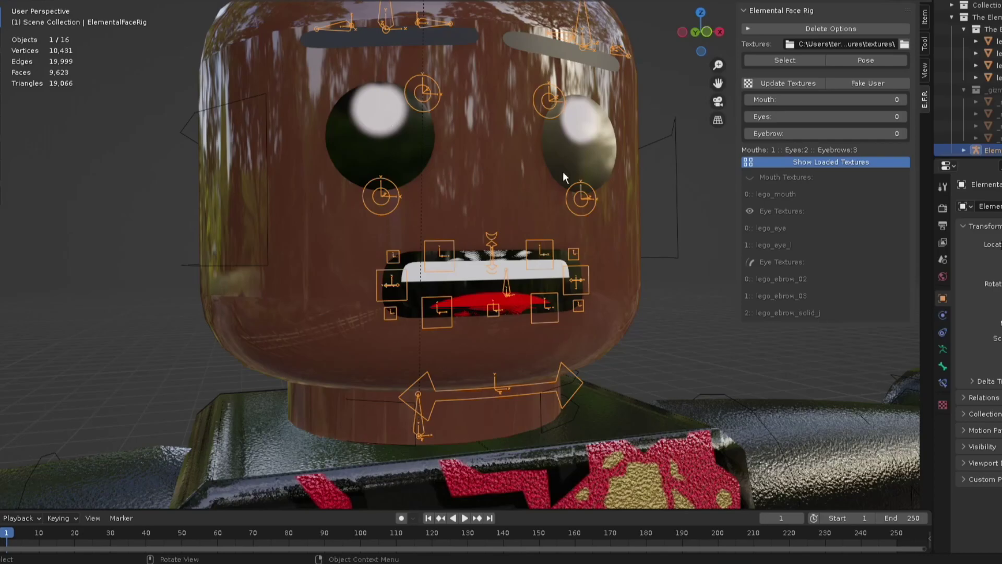
# Cycle the eye texture to style 2 and back to style 1
pyautogui.click(904, 117)
pyautogui.click(905, 117)
pyautogui.click(749, 116)
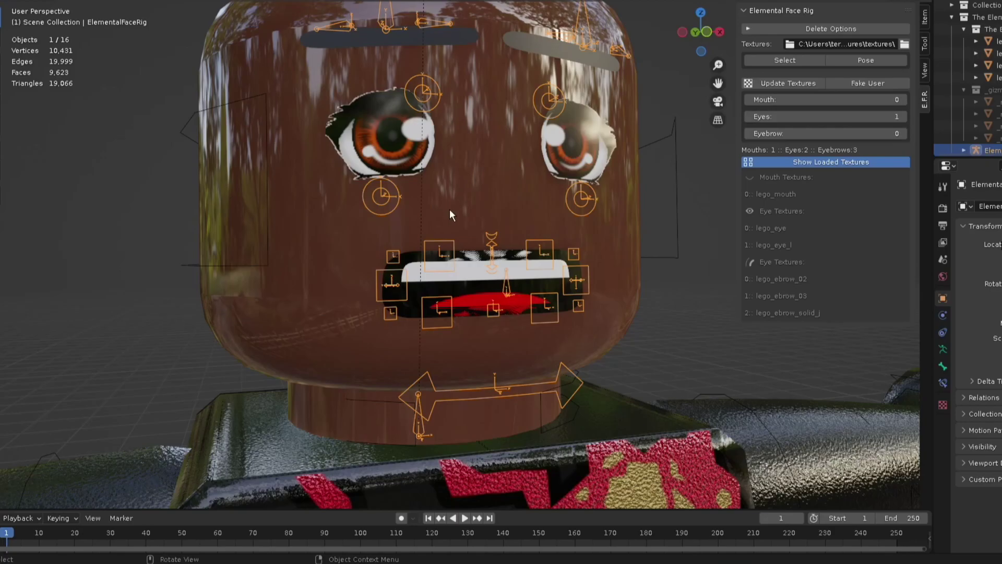
pyautogui.scroll(5, 450, 200)
pyautogui.scroll(-3, 486, 224)
pyautogui.scroll(-2, 484, 279)
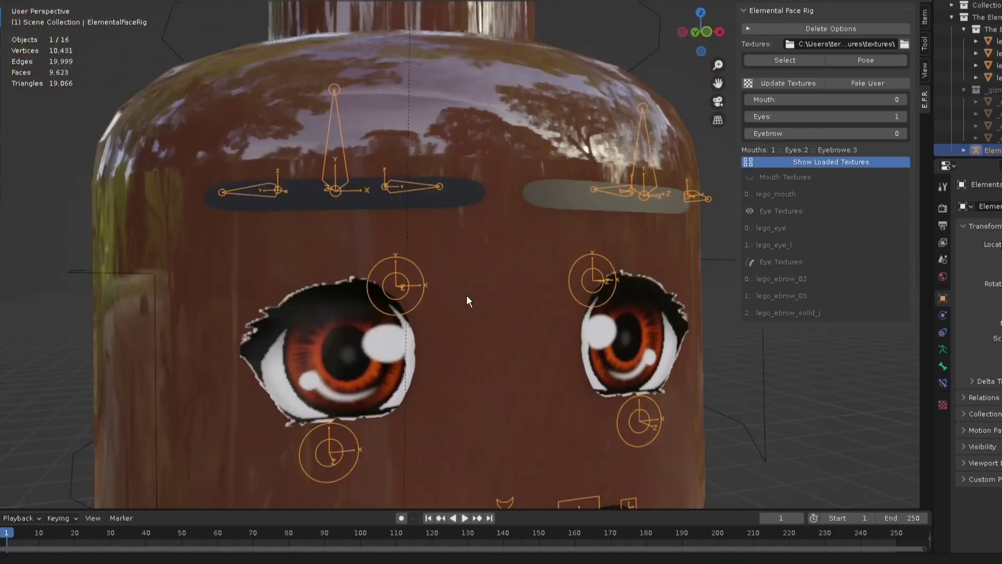
pyautogui.scroll(5, 466, 298)
pyautogui.scroll(-1, 478, 272)
pyautogui.scroll(-2, 477, 269)
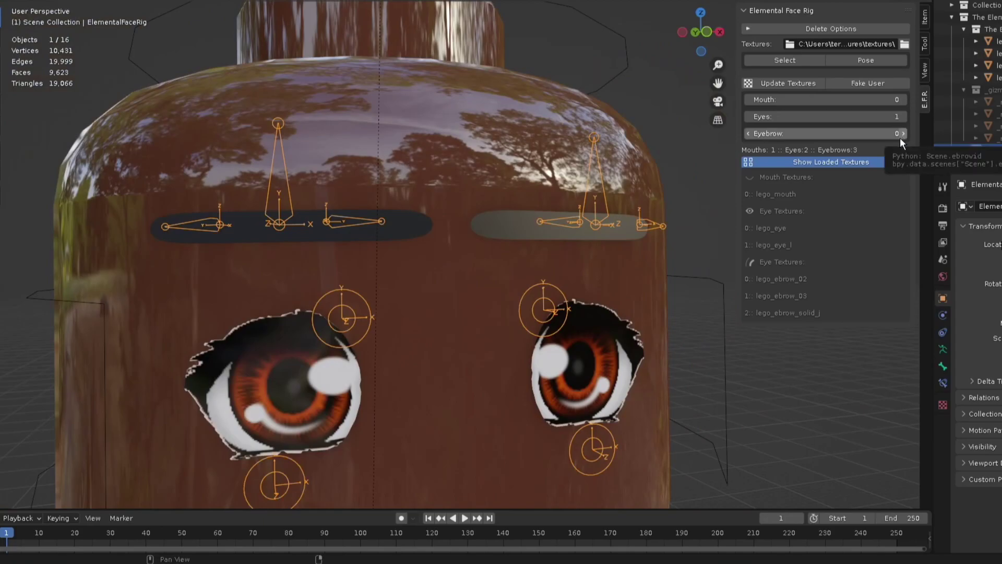
# Hide overlays and step the eyebrow texture up to the red-bar style 3
pyautogui.hotkey('shift', 'alt', 'z')
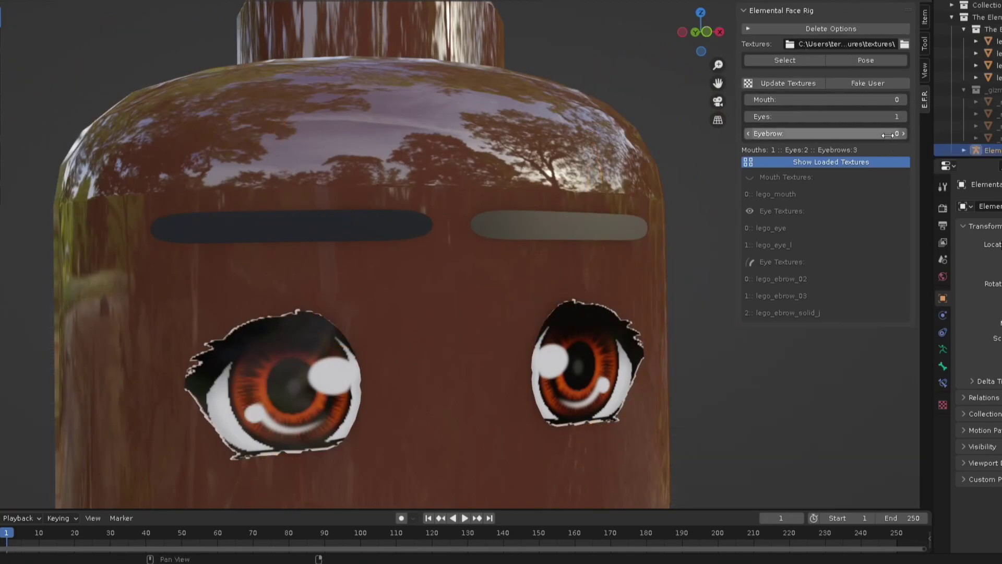
pyautogui.click(902, 137)
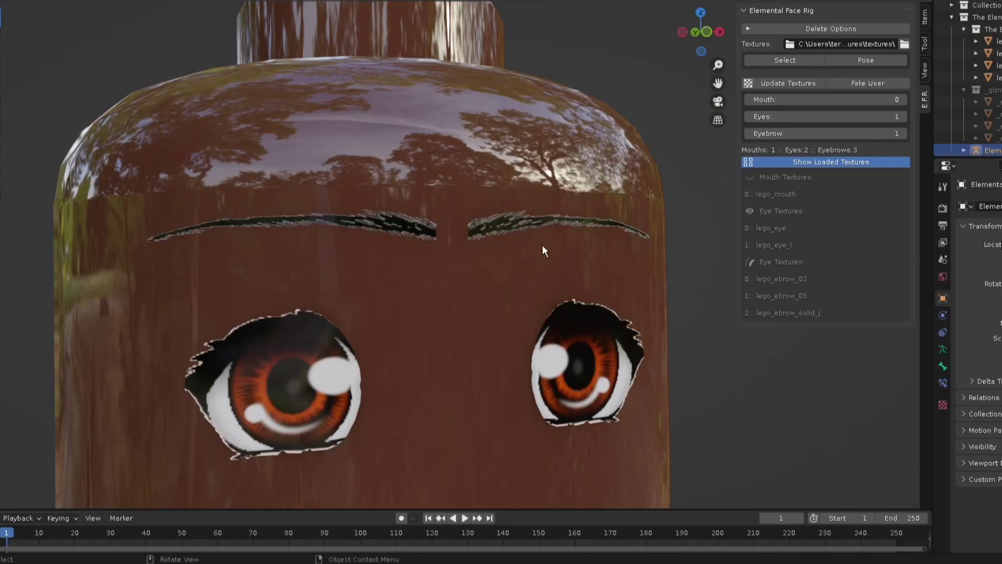
pyautogui.click(903, 135)
pyautogui.click(905, 134)
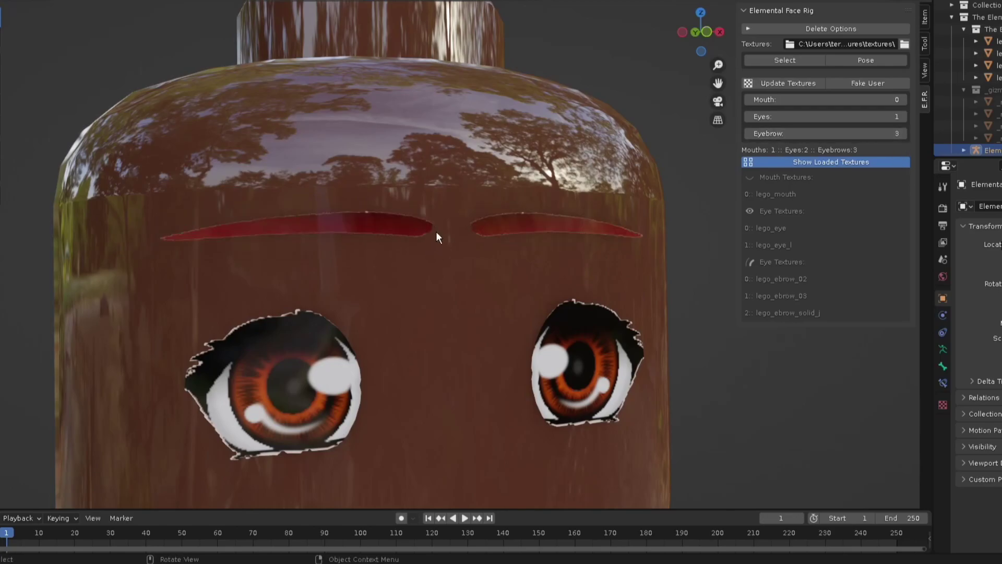
pyautogui.scroll(-3, 450, 232)
pyautogui.scroll(-3, 515, 234)
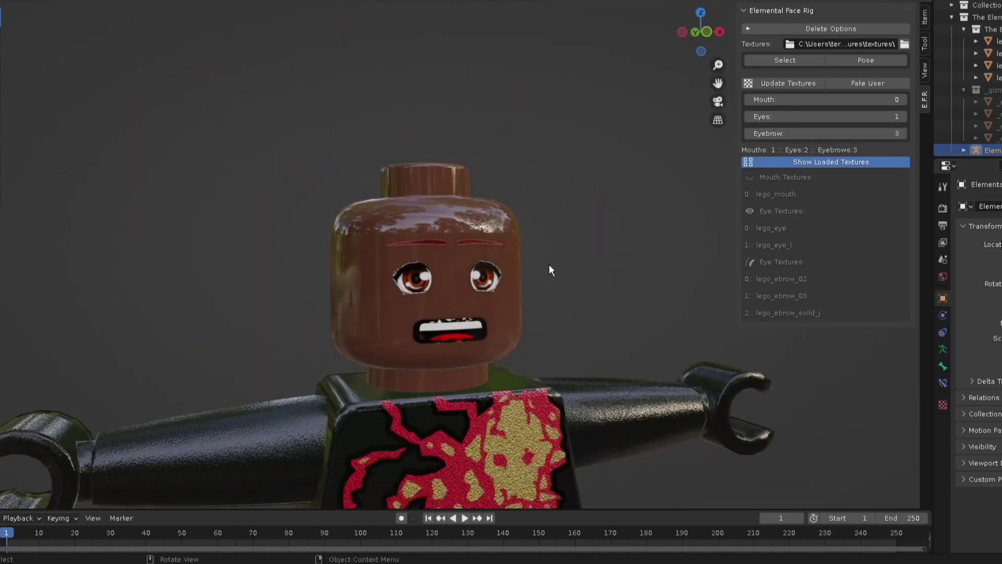
pyautogui.scroll(-1, 549, 263)
pyautogui.scroll(1, 497, 289)
pyautogui.scroll(2, 541, 258)
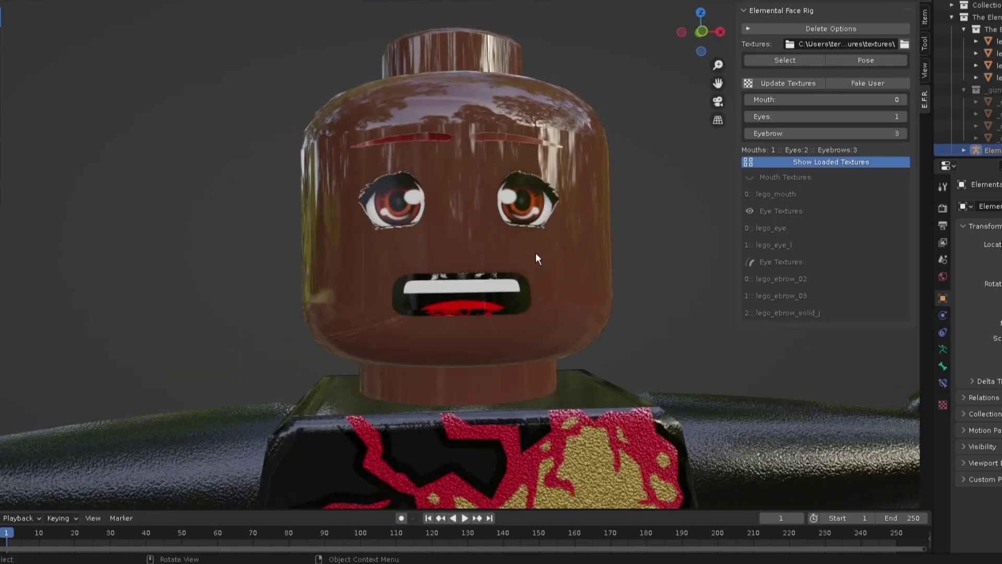
# Orbit the head, then bring the rig back for posing in front view
pyautogui.moveTo(536, 253); pyautogui.dragTo(623, 178, button='middle')
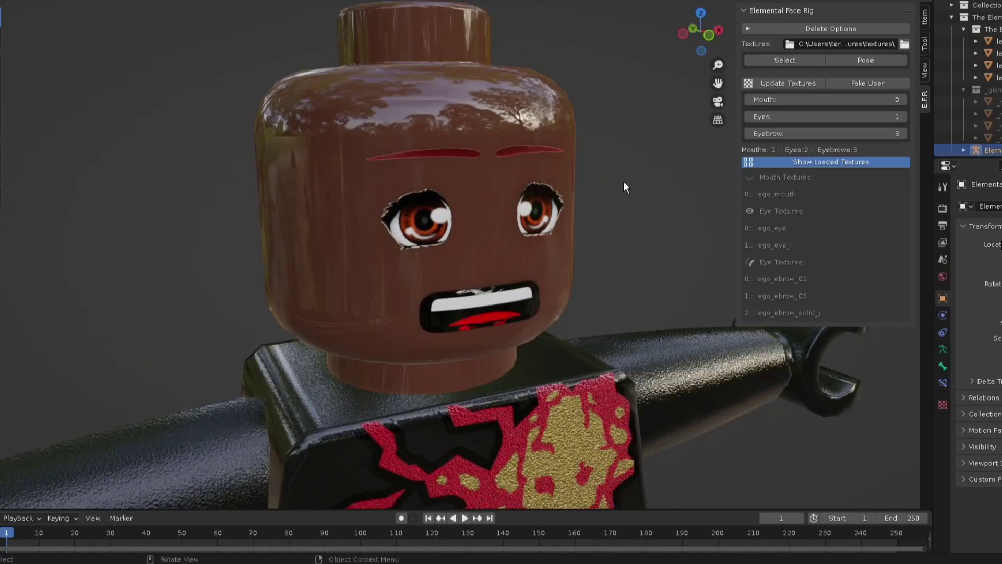
pyautogui.hotkey('ctrl', 'Tab')
pyautogui.press('KP_1')
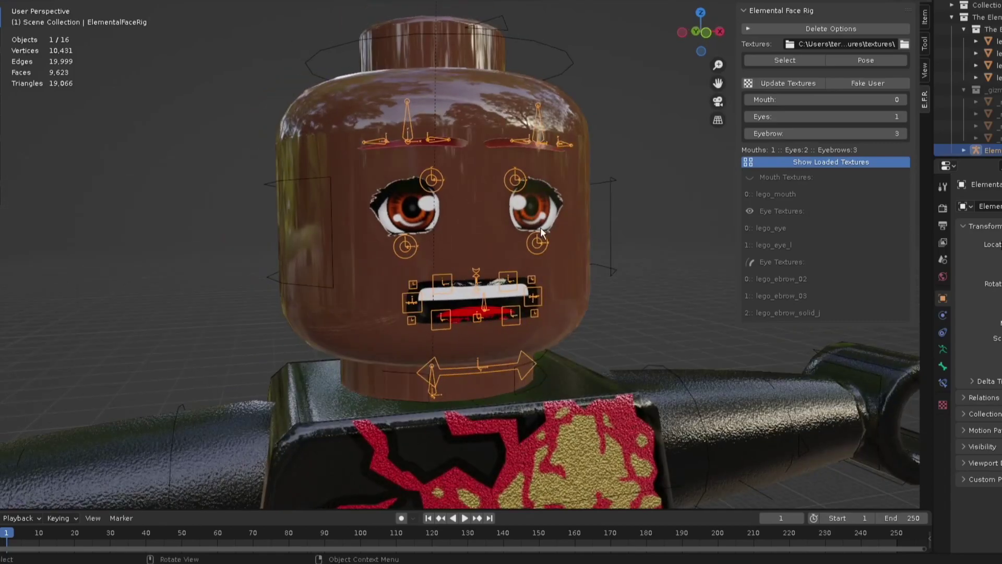
pyautogui.scroll(5, 560, 244)
pyautogui.scroll(-1, 560, 245)
pyautogui.scroll(-2, 560, 245)
pyautogui.scroll(-1, 584, 249)
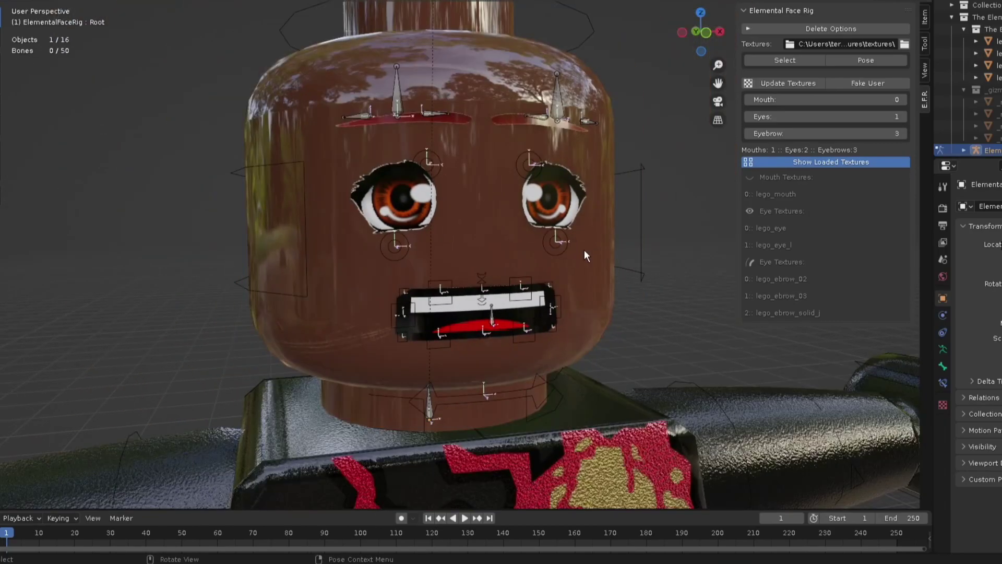
pyautogui.scroll(-1, 545, 254)
# Test-move the left lower eyelid, upper eyelid and left eyebrow bones
pyautogui.moveTo(546, 250); pyautogui.dragTo(540, 247, button='middle')
pyautogui.moveTo(540, 246); pyautogui.dragTo(546, 240)
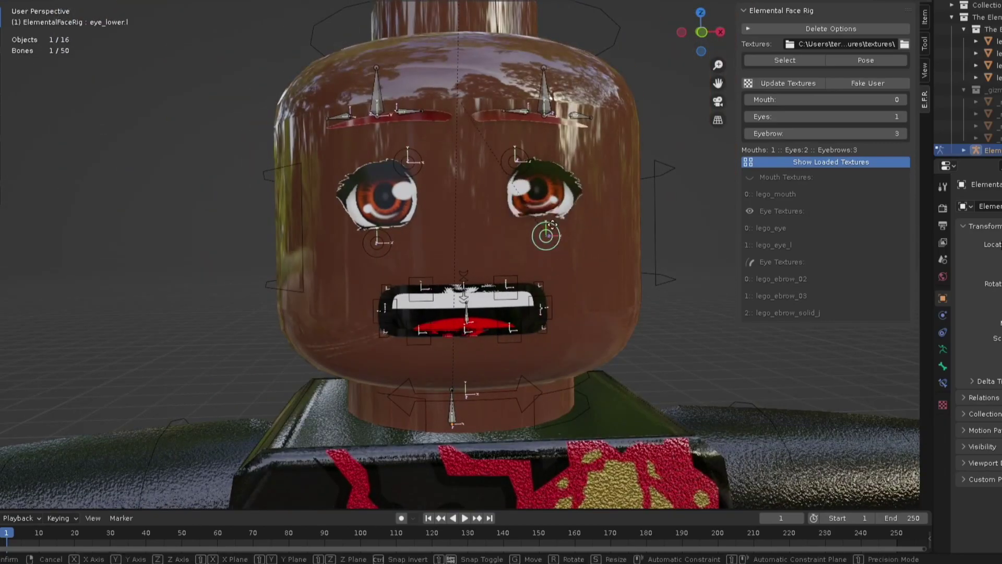
pyautogui.click(526, 155)
pyautogui.press('g')
pyautogui.press('Escape')
pyautogui.click(546, 94)
pyautogui.press('g')
pyautogui.press('Escape')
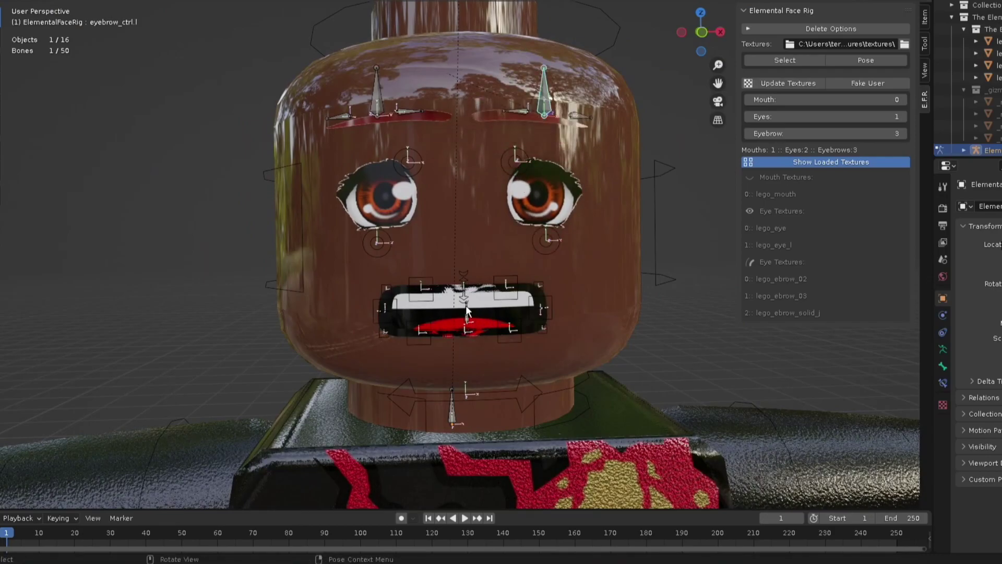
# Open the mouth with the open-close bone, then close it to a flat line
pyautogui.click(466, 304)
pyautogui.moveTo(466, 304); pyautogui.dragTo(487, 305, button='middle')
pyautogui.scroll(3, 488, 305)
pyautogui.click(498, 309)
pyautogui.press('g')
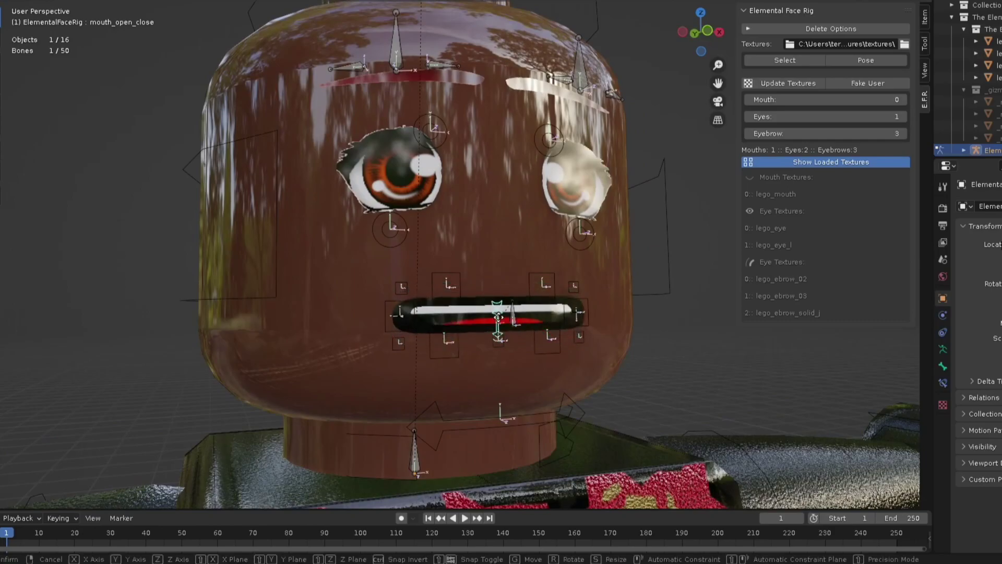
pyautogui.click(506, 286)
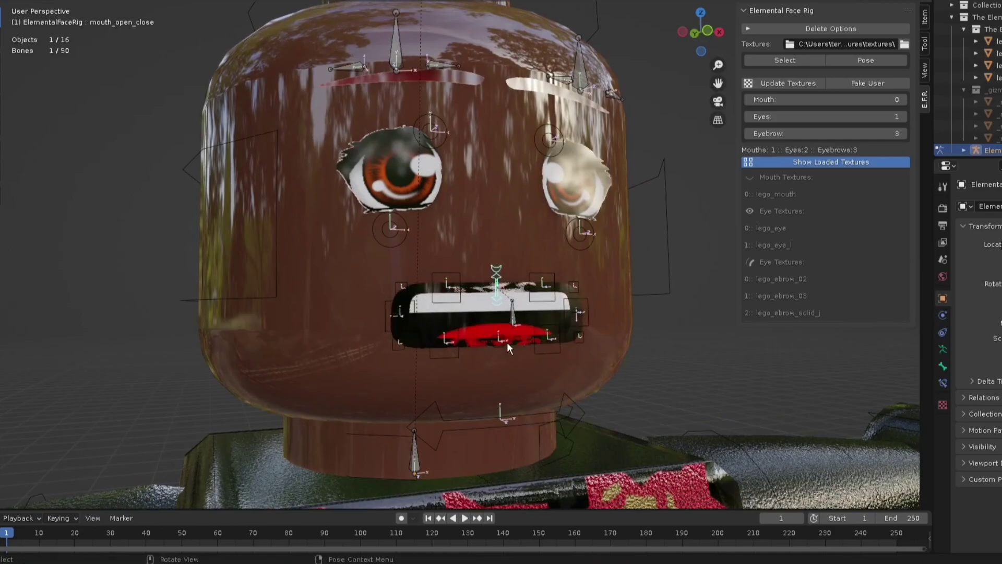
pyautogui.hotkey('alt', 'g')
pyautogui.moveTo(513, 358); pyautogui.dragTo(529, 339, button='middle')
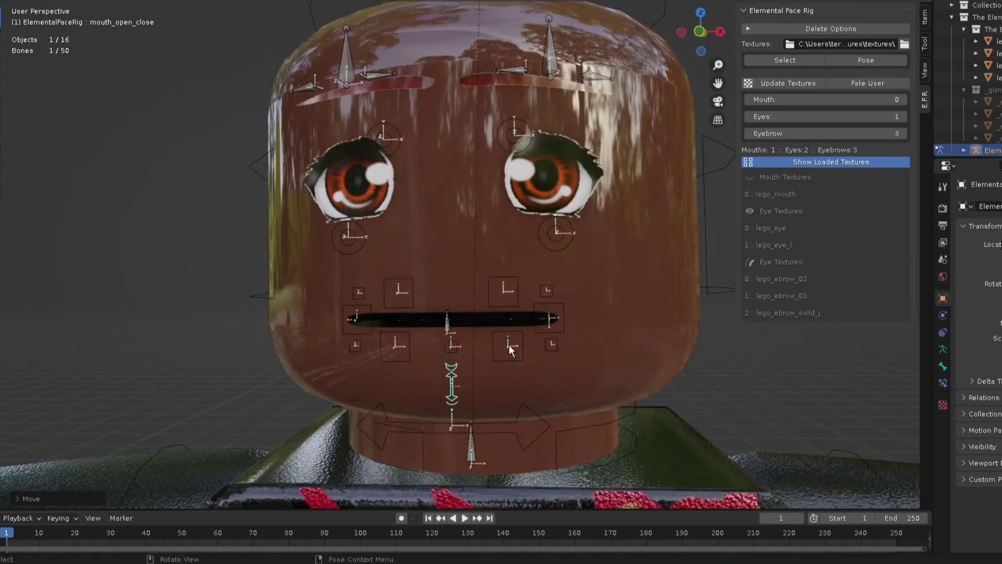
# Try and cancel moves on both mouth corners, then select the upper and bottom lip controls
pyautogui.click(553, 313)
pyautogui.press('g')
pyautogui.rightClick(552, 297)
pyautogui.click(549, 317)
pyautogui.moveTo(350, 315); pyautogui.dragTo(335, 291)
pyautogui.rightClick(335, 290)
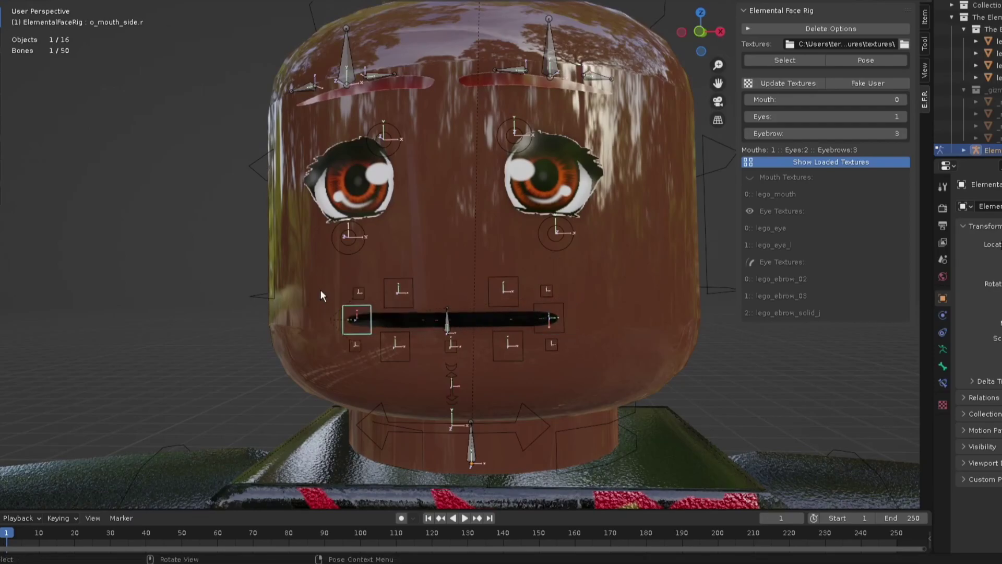
pyautogui.click(557, 315)
pyautogui.press('g')
pyautogui.rightClick(574, 273)
pyautogui.click(500, 299)
pyautogui.click(454, 324)
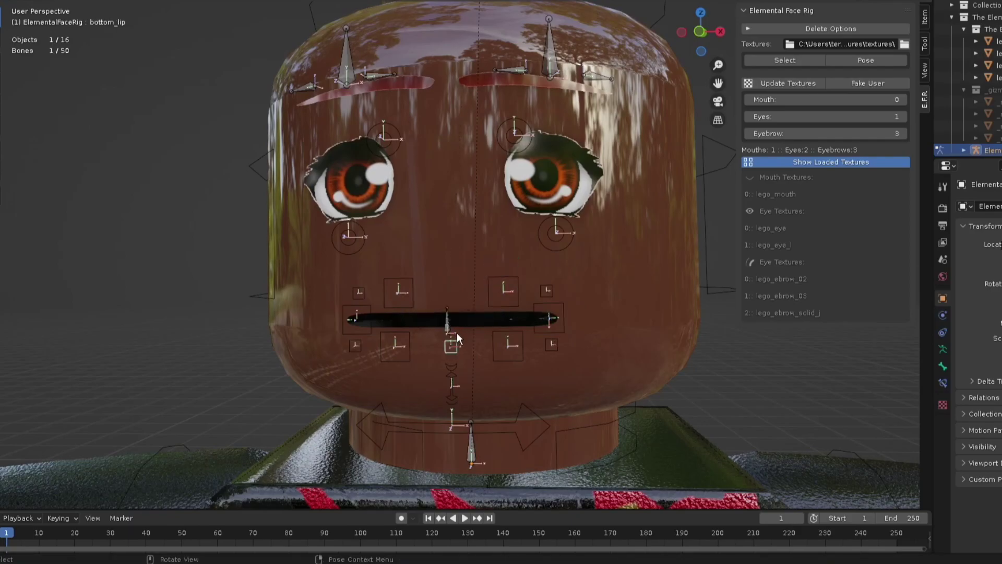
pyautogui.moveTo(439, 351); pyautogui.dragTo(480, 362, button='middle')
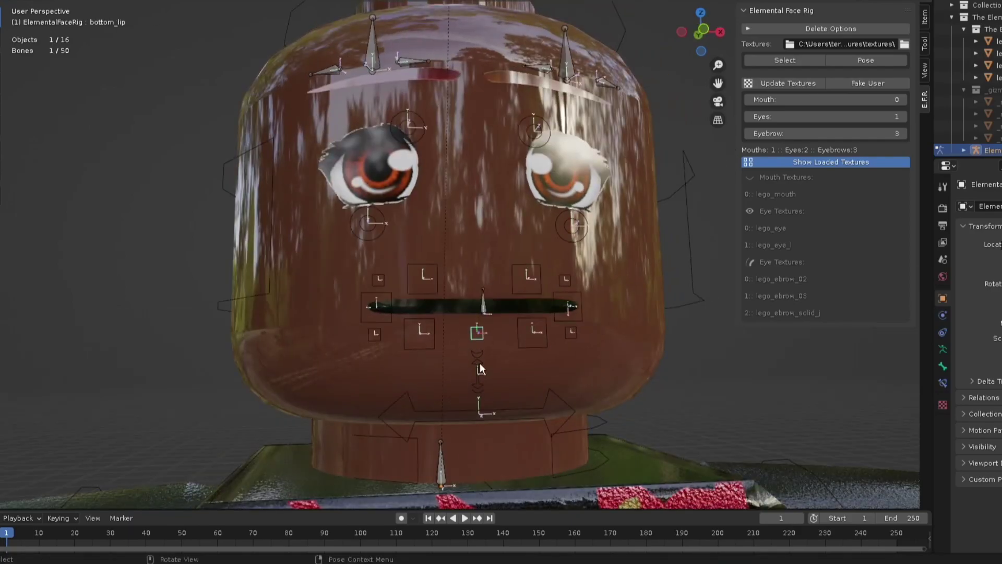
# Test-pose the mouth open-close and upper-lip bones, then reset the upper lip to rest
pyautogui.click(480, 364)
pyautogui.moveTo(485, 363); pyautogui.dragTo(500, 249)
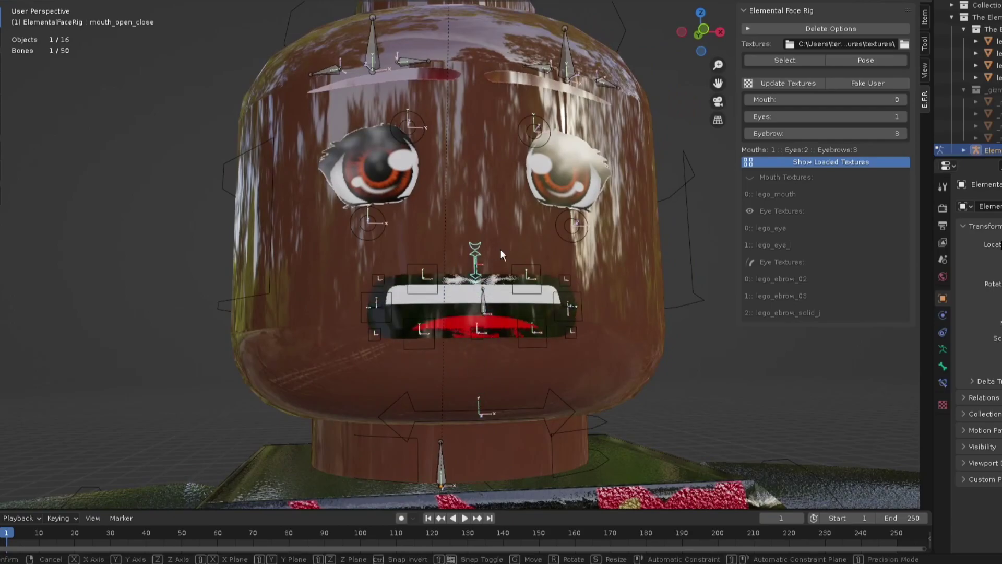
pyautogui.click(507, 299)
pyautogui.hotkey('ctrl', 'Tab')
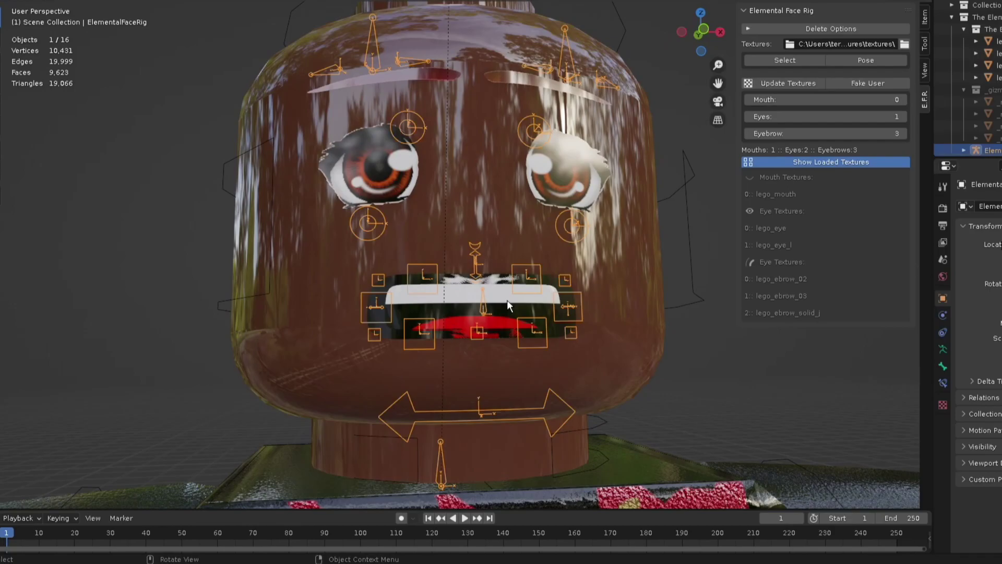
pyautogui.hotkey('ctrl', 'Tab')
pyautogui.press('g')
pyautogui.click(533, 201)
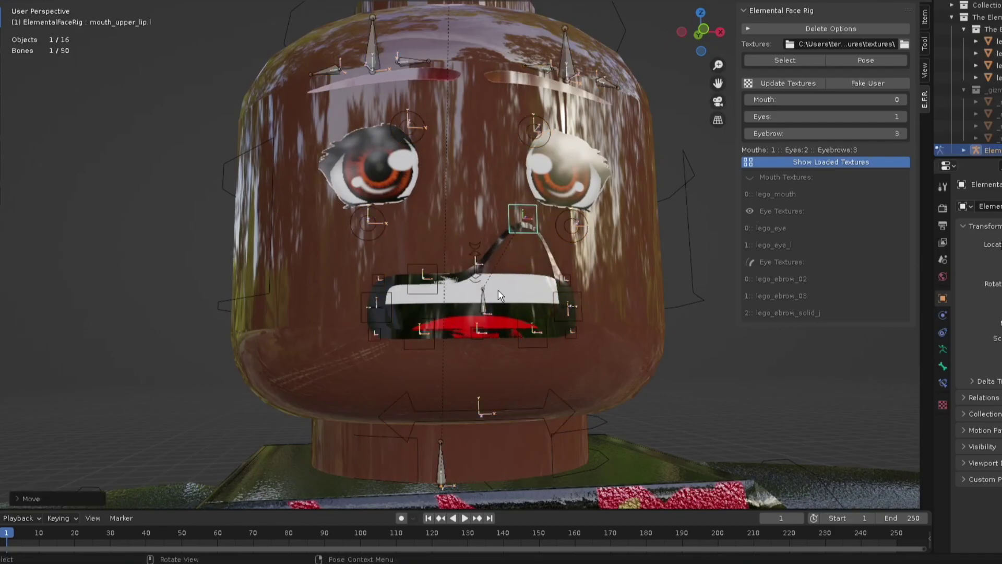
pyautogui.hotkey('ctrl', 'Tab')
pyautogui.hotkey('ctrl', 'Tab')
pyautogui.hotkey('alt', 'g')
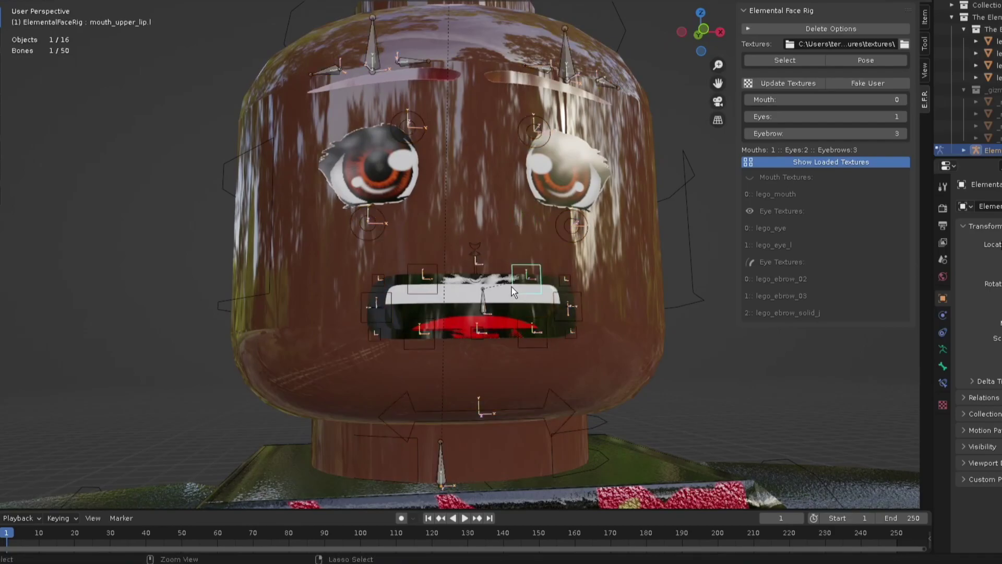
pyautogui.hotkey('ctrl', 'Tab')
# Parent lego_mouth_internal to ElementalFaceRig using Armature Deform With Automatic Weights
pyautogui.click(548, 299)
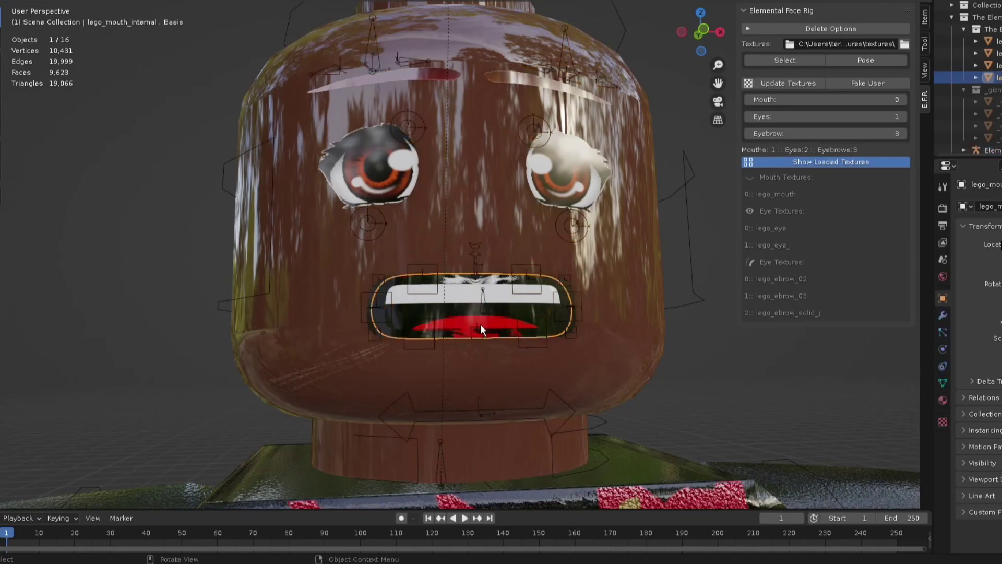
pyautogui.press('g')
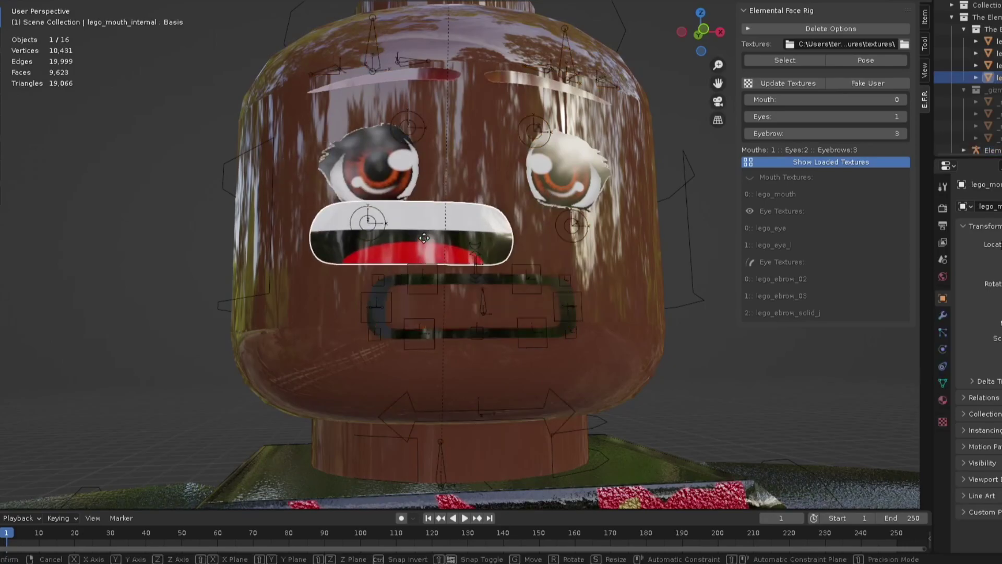
pyautogui.press('Escape')
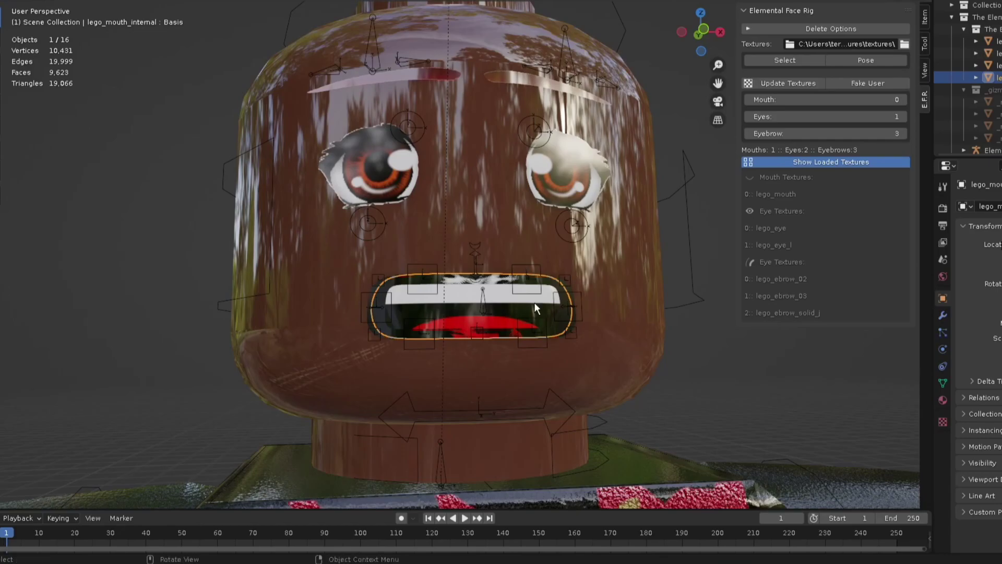
pyautogui.scroll(5, 582, 367)
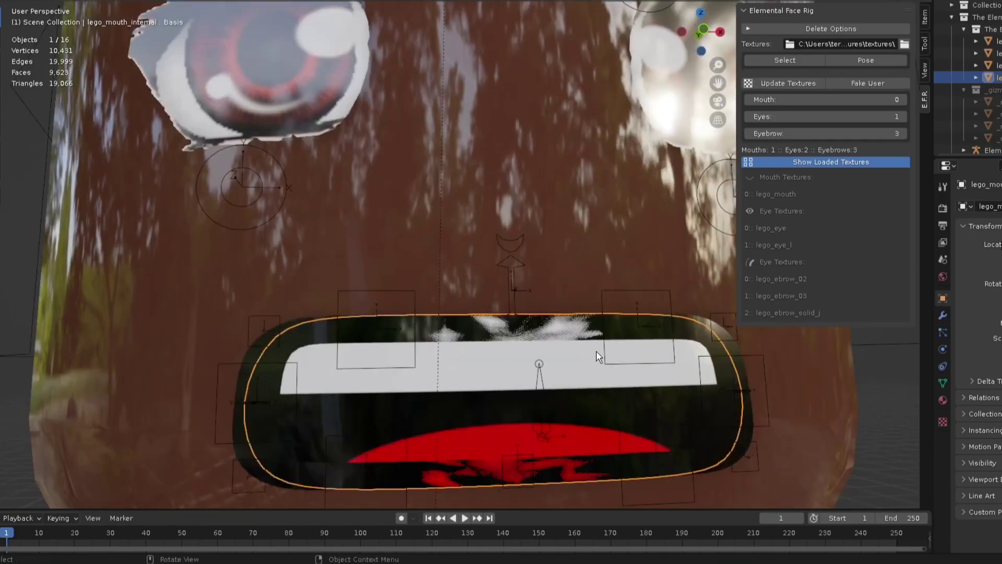
pyautogui.keyDown('shift'); pyautogui.click(649, 291); pyautogui.keyUp('shift')
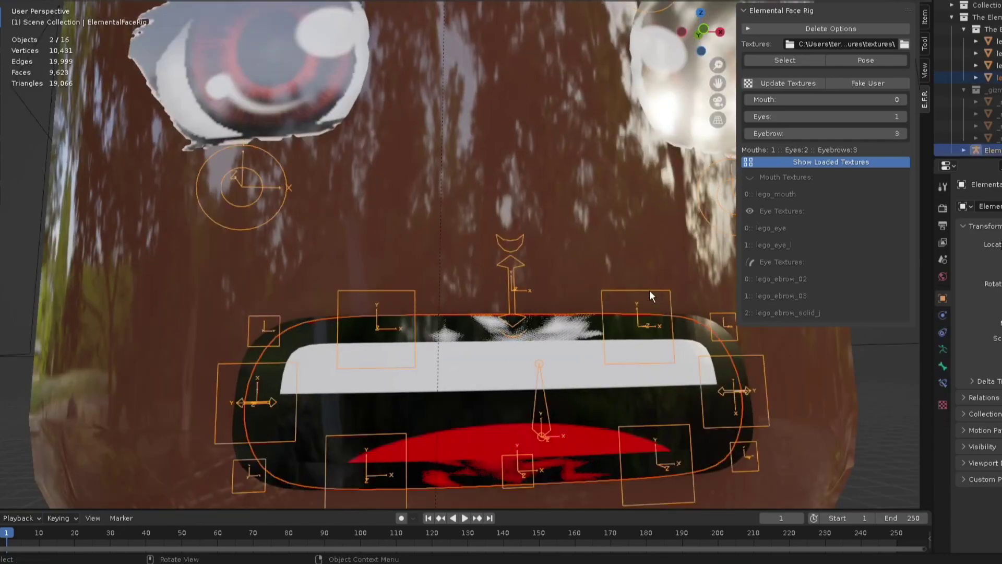
pyautogui.hotkey('ctrl', 'p')
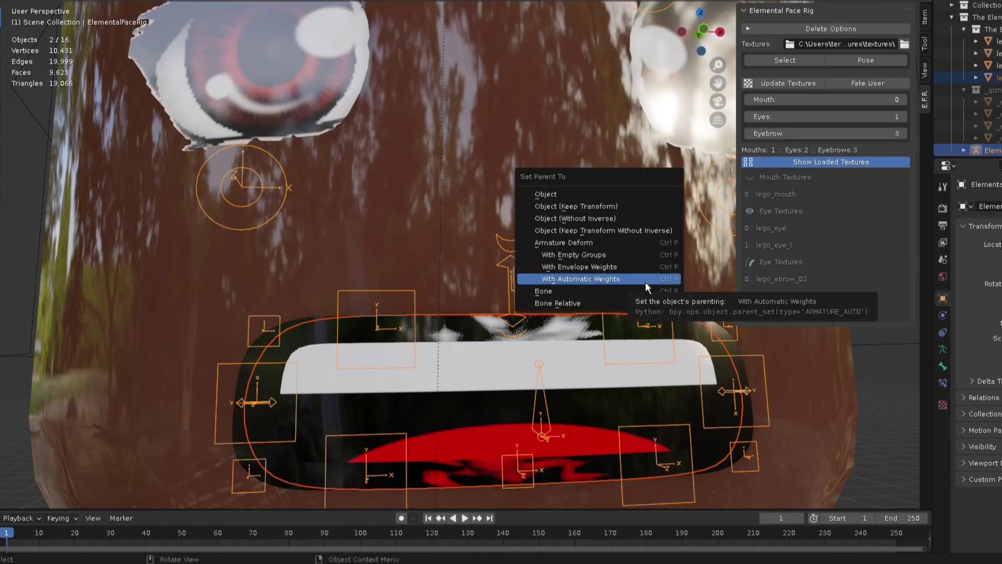
pyautogui.click(605, 278)
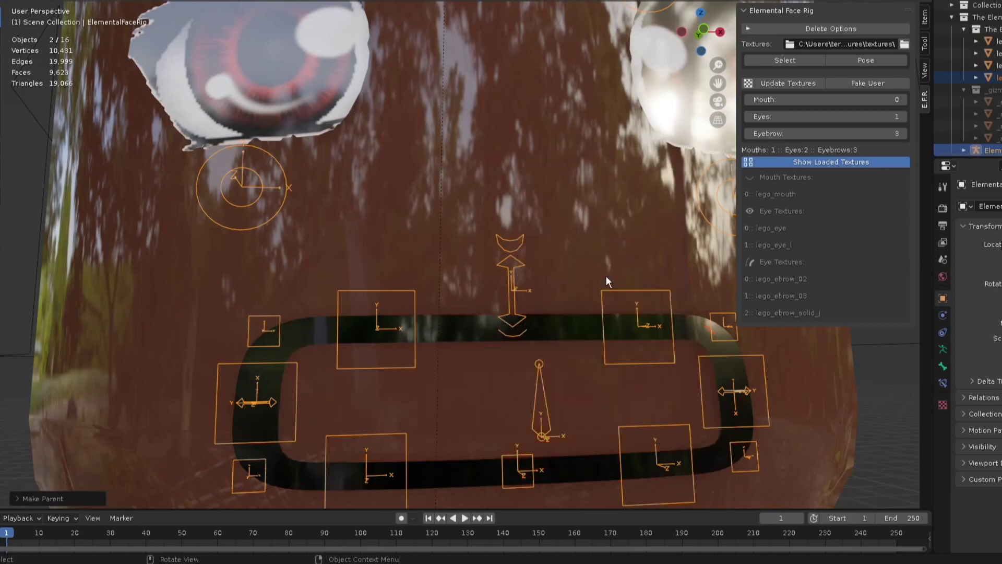
pyautogui.scroll(-10, 607, 276)
# Move the mouth texture along Z, then along X, toward the mouth
pyautogui.click(575, 397)
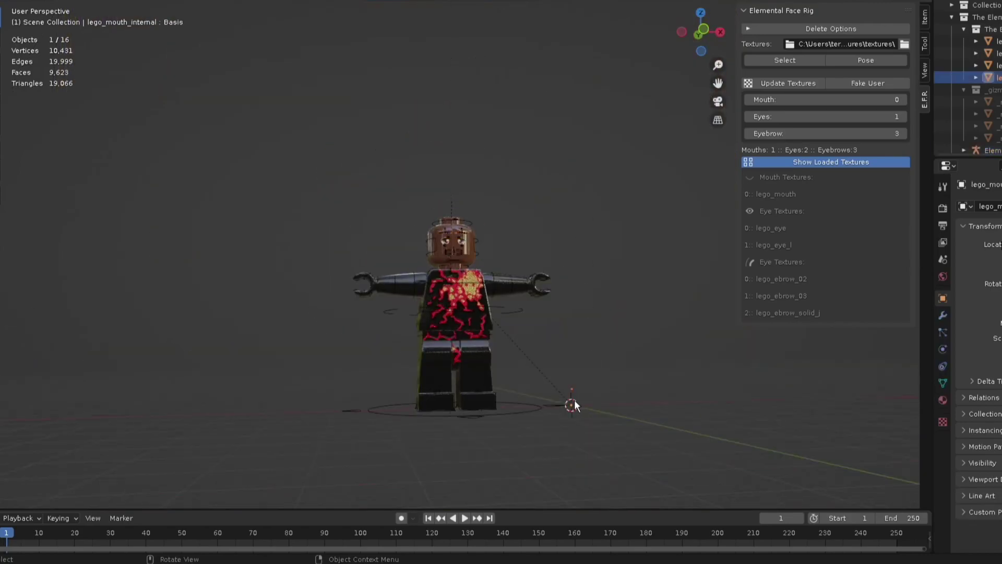
pyautogui.press('g')
pyautogui.press('z')
pyautogui.click(586, 262)
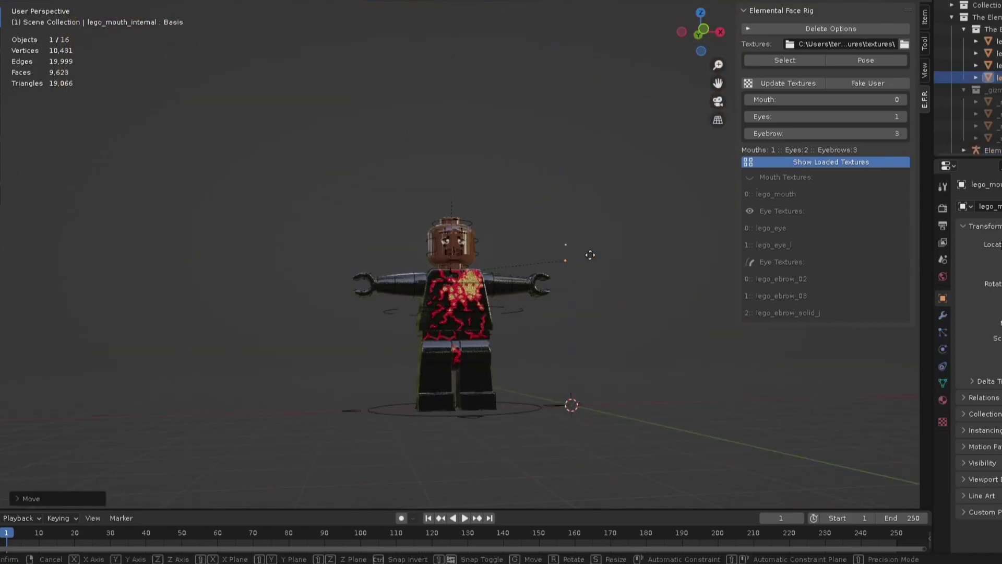
pyautogui.press('g')
pyautogui.press('x')
pyautogui.click(479, 254)
pyautogui.scroll(8, 439, 277)
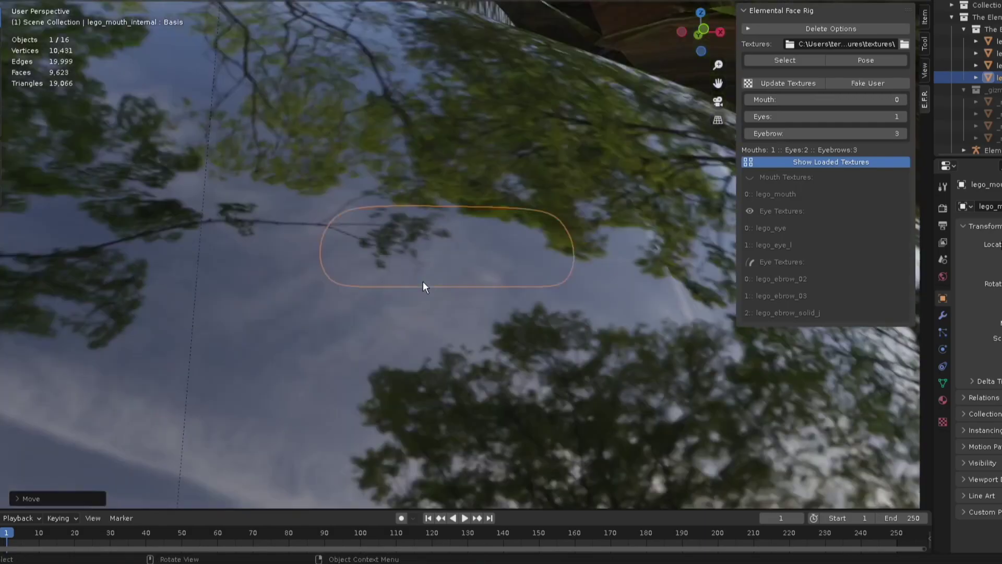
# Scale the mouth texture's height along the Z axis
pyautogui.moveTo(450, 284); pyautogui.dragTo(560, 333, button='middle')
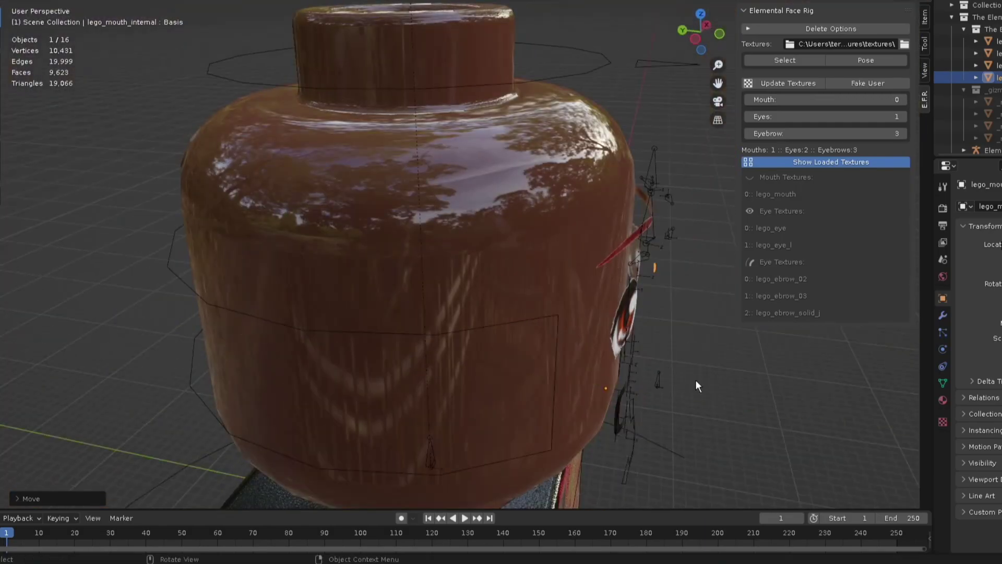
pyautogui.moveTo(671, 377); pyautogui.dragTo(567, 337, button='middle')
pyautogui.scroll(-5, 567, 338)
pyautogui.press('s')
pyautogui.press('z')
pyautogui.click(275, 34)
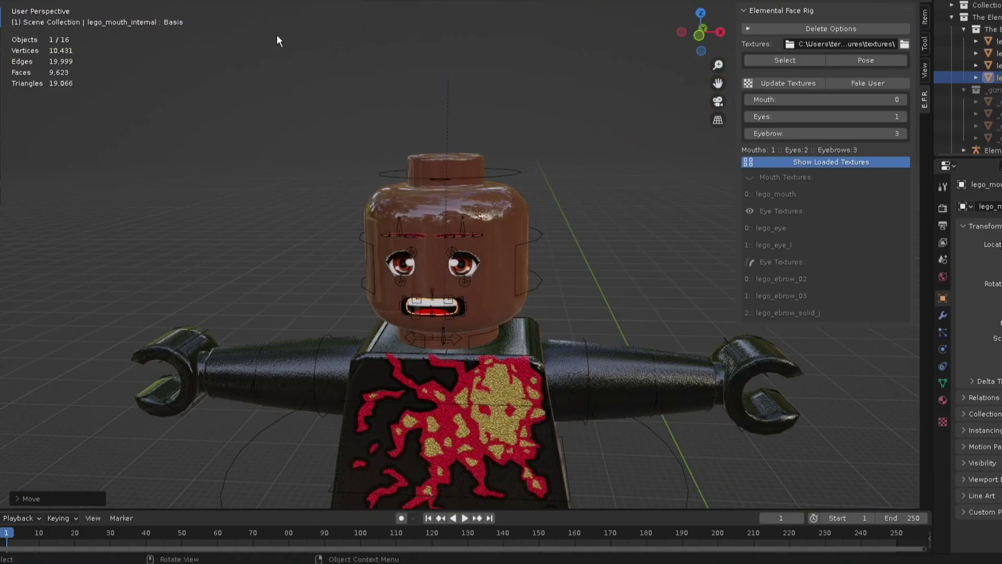
pyautogui.scroll(5, 214, 82)
# Place the mouth on the black outline, rotate it to the head's curve, and shrink it
pyautogui.press('g')
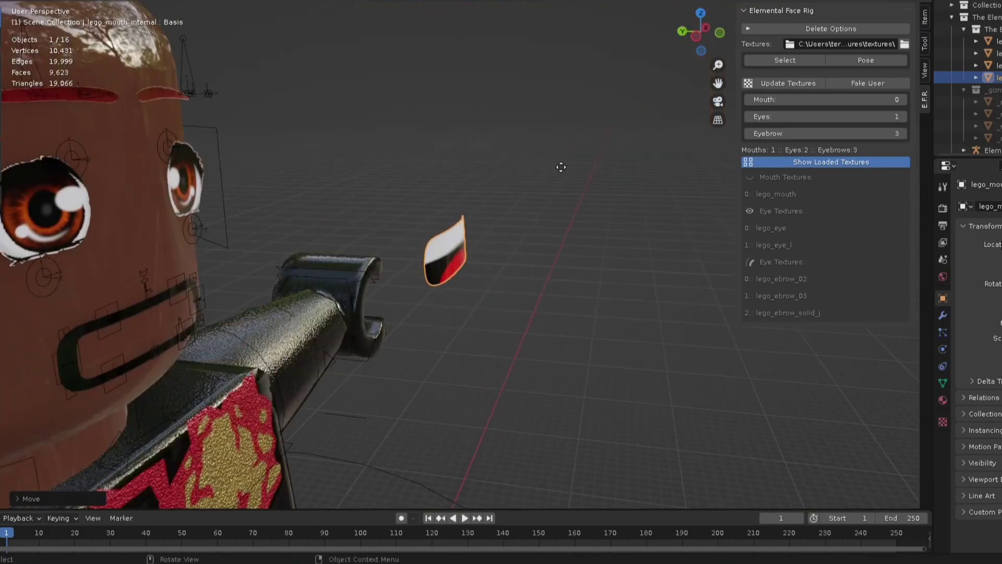
pyautogui.click(329, 255)
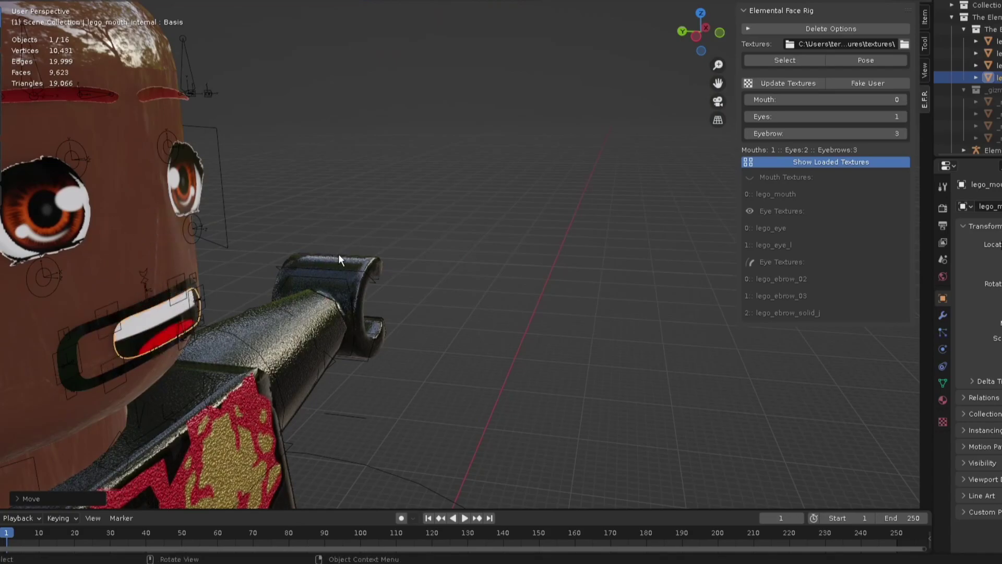
pyautogui.press('KP_Decimal')
pyautogui.press('g')
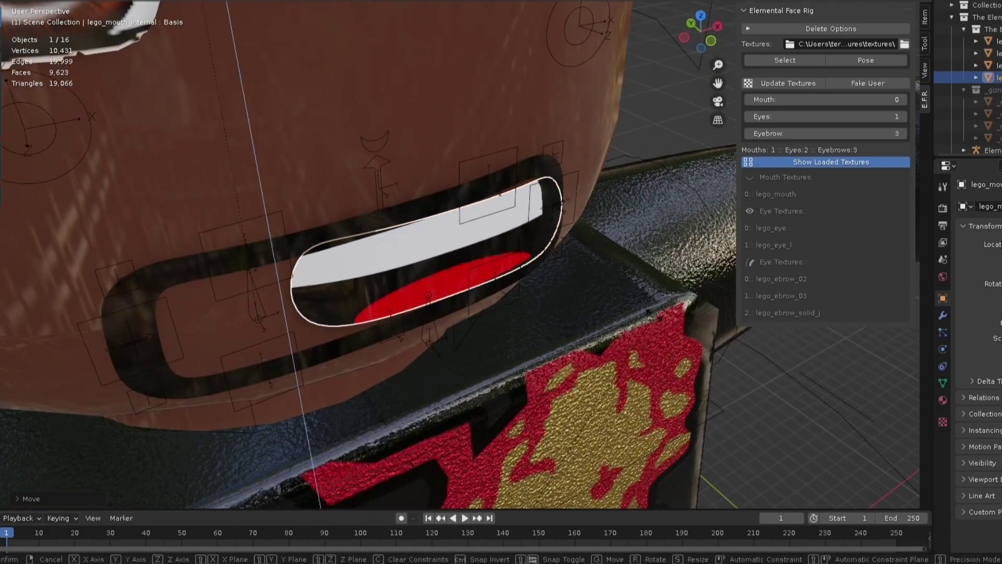
pyautogui.press('r')
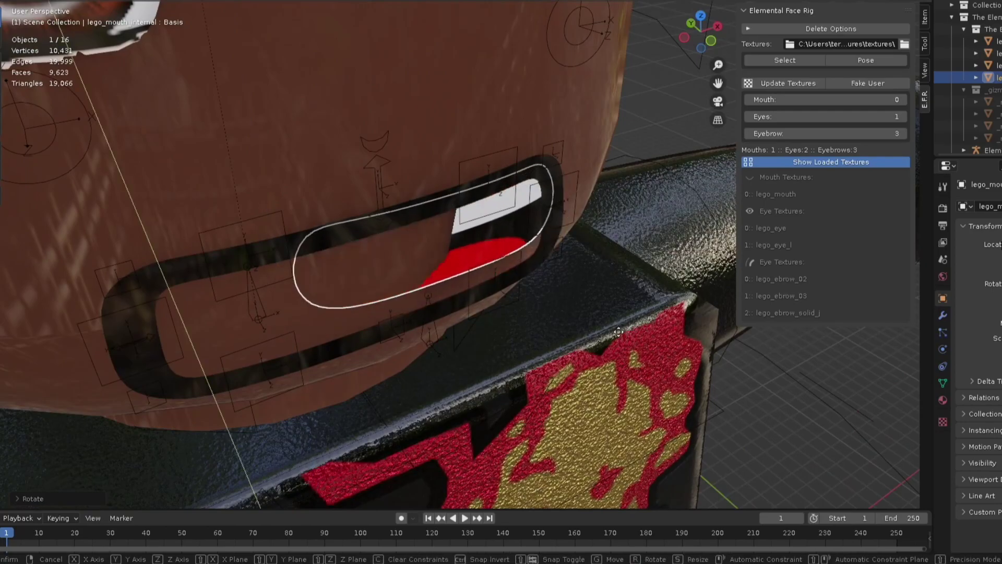
pyautogui.press('s')
pyautogui.click(568, 241)
pyautogui.scroll(-3, 569, 241)
# Refine the mouth's position and size from front and side views
pyautogui.moveTo(568, 241); pyautogui.dragTo(503, 191, button='middle')
pyautogui.press('g')
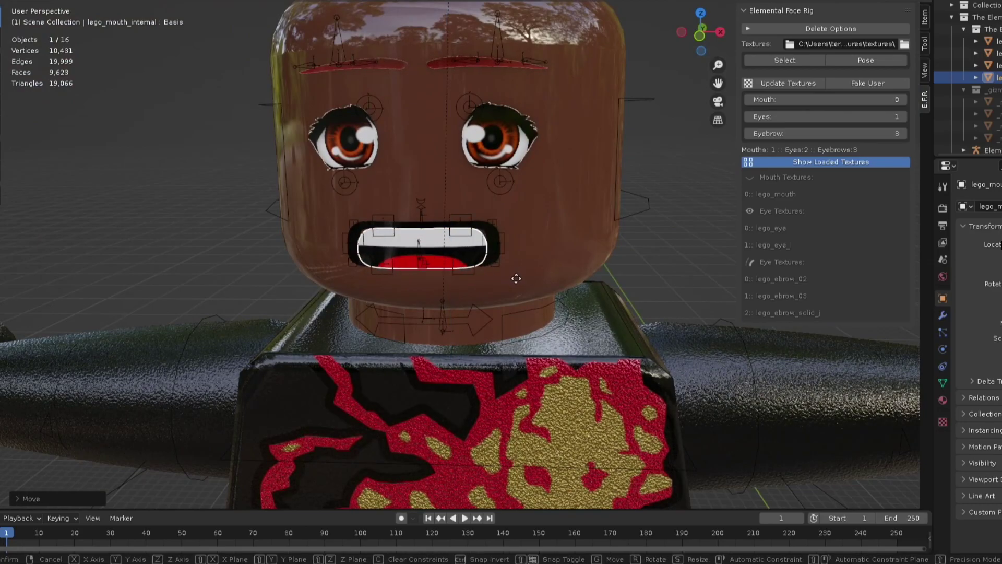
pyautogui.click(489, 288)
pyautogui.moveTo(489, 287)
pyautogui.mouseDown(button='middle')
pyautogui.moveTo(626, 275)
pyautogui.moveTo(583, 274)
pyautogui.mouseUp(button='middle')
pyautogui.press('g')
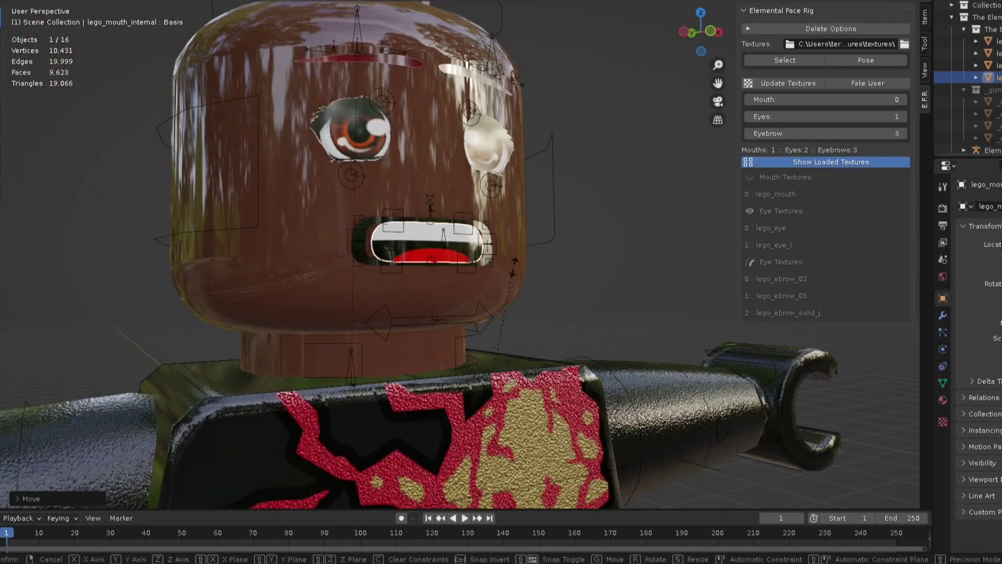
pyautogui.press('s')
pyautogui.click(583, 275)
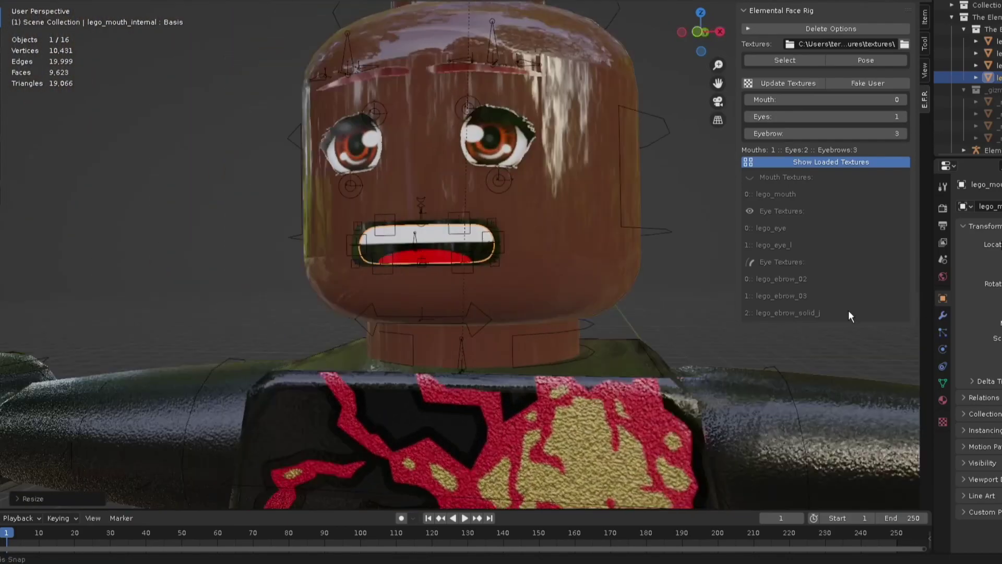
pyautogui.moveTo(582, 275); pyautogui.dragTo(544, 299, button='middle')
pyautogui.press('g')
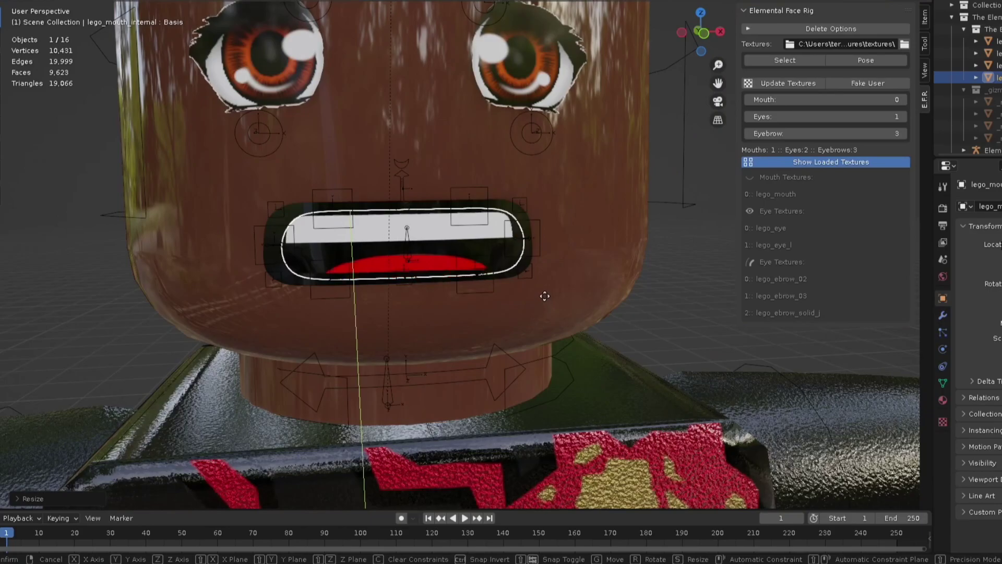
pyautogui.click(423, 261)
# In Pose Mode on ElementalFaceRig, lower the mouth_upper_lip bone
pyautogui.click(407, 186)
pyautogui.hotkey('ctrl', 'Tab')
pyautogui.click(469, 176)
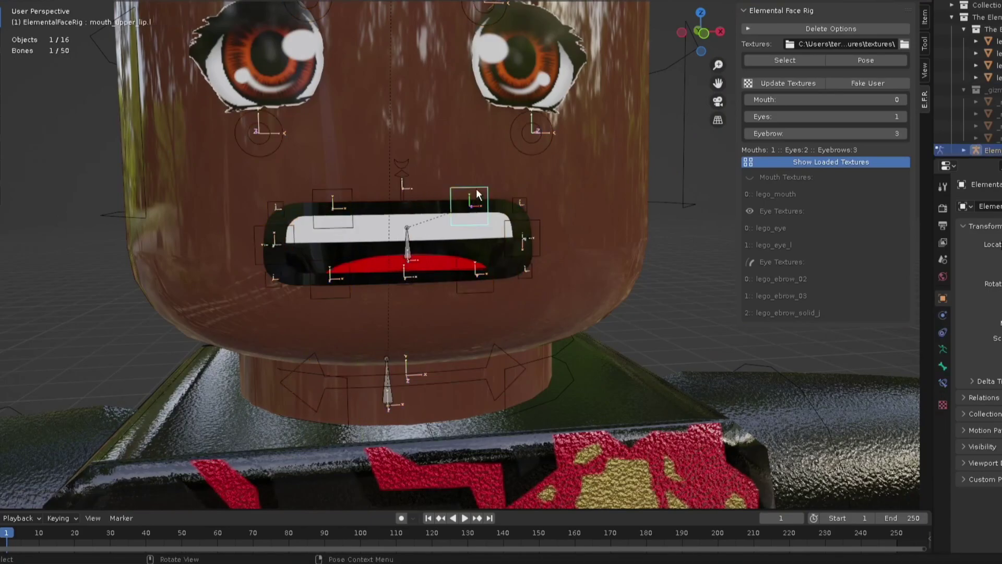
pyautogui.press('g')
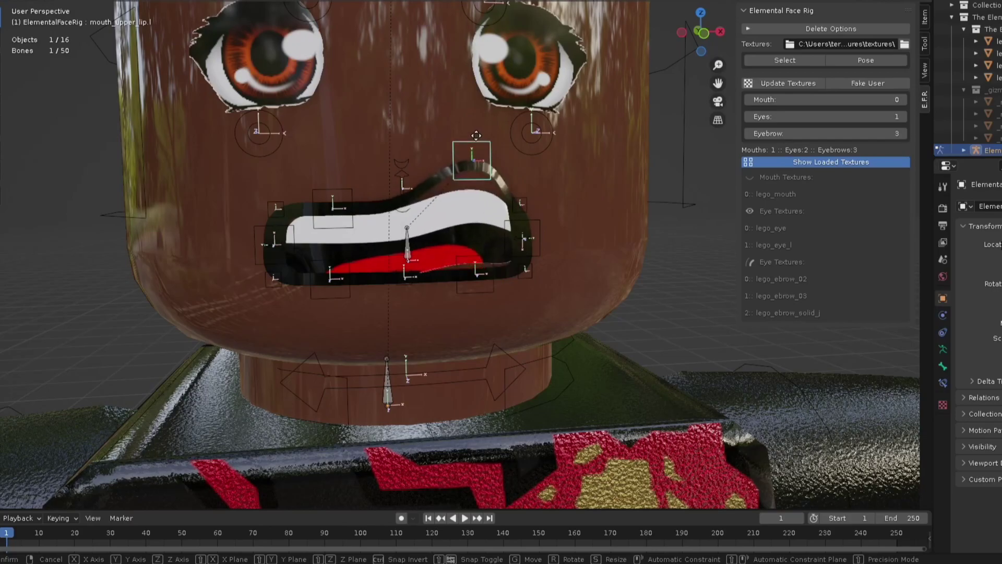
pyautogui.click(473, 177)
pyautogui.scroll(2, 434, 195)
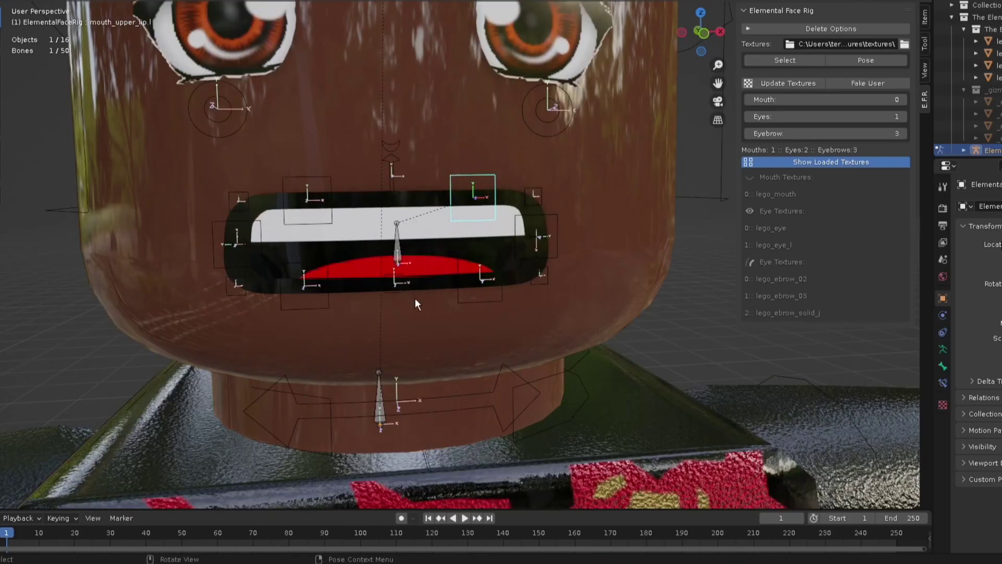
# Move the mouth_open_close bone into a near-closed grin
pyautogui.moveTo(415, 298); pyautogui.dragTo(491, 307, button='middle')
pyautogui.click(418, 183)
pyautogui.press('g')
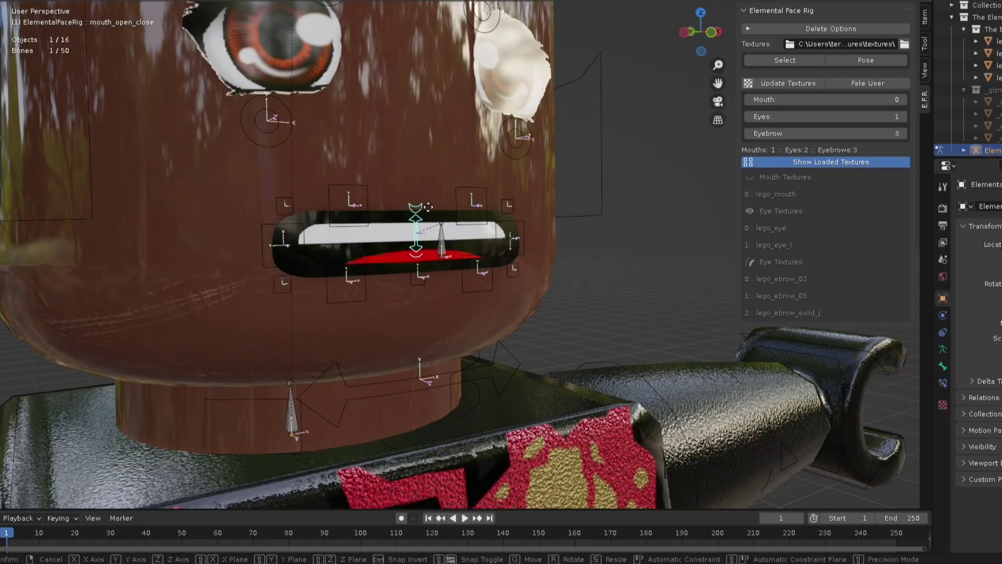
pyautogui.click(416, 195)
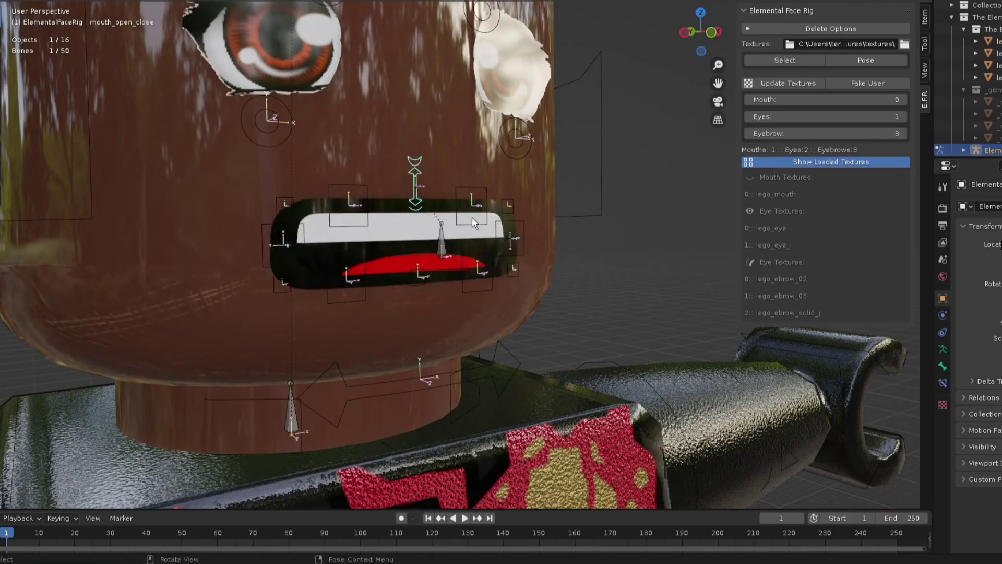
pyautogui.moveTo(415, 196); pyautogui.dragTo(413, 200, button='middle')
pyautogui.scroll(-3, 413, 199)
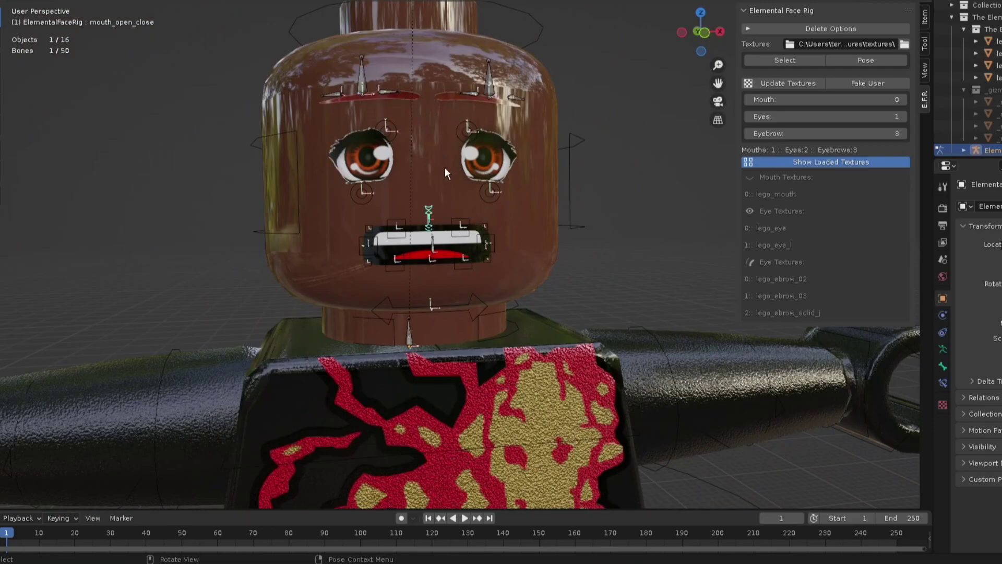
# Set Eyes to style 2 and Eyebrow to style 4, then exit Pose Mode
pyautogui.press('g')
pyautogui.press('Escape')
pyautogui.click(902, 116)
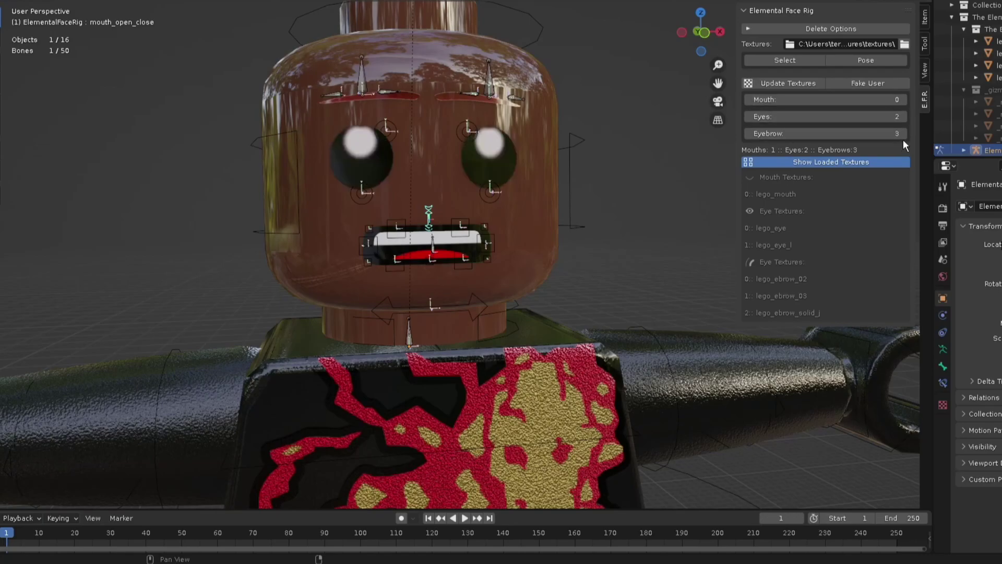
pyautogui.click(902, 134)
pyautogui.moveTo(557, 153)
pyautogui.mouseDown(button='middle')
pyautogui.moveTo(576, 163)
pyautogui.moveTo(554, 195)
pyautogui.moveTo(482, 200)
pyautogui.moveTo(496, 200)
pyautogui.moveTo(519, 229)
pyautogui.mouseUp(button='middle')
pyautogui.hotkey('ctrl', 'Tab')
pyautogui.scroll(-4, 497, 199)
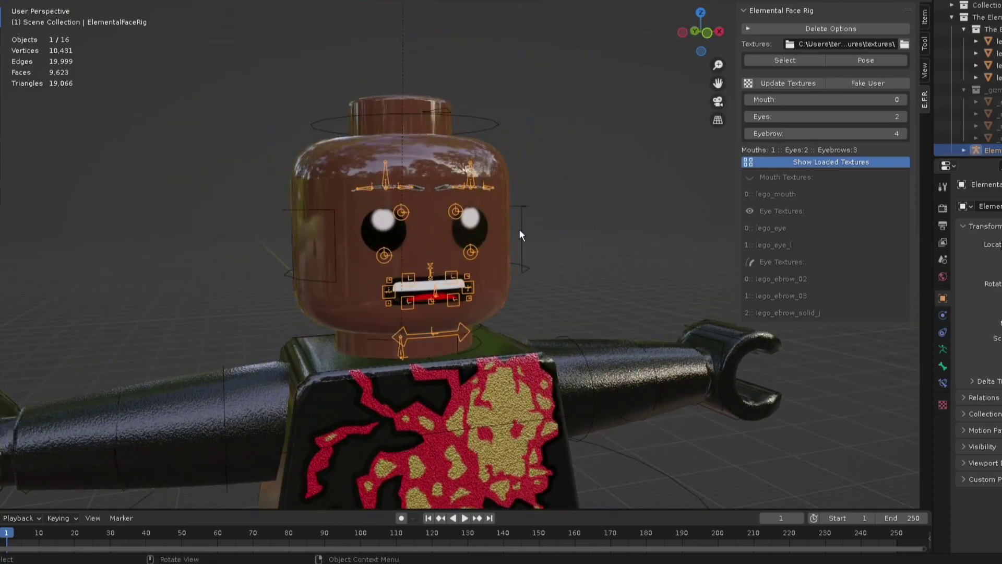